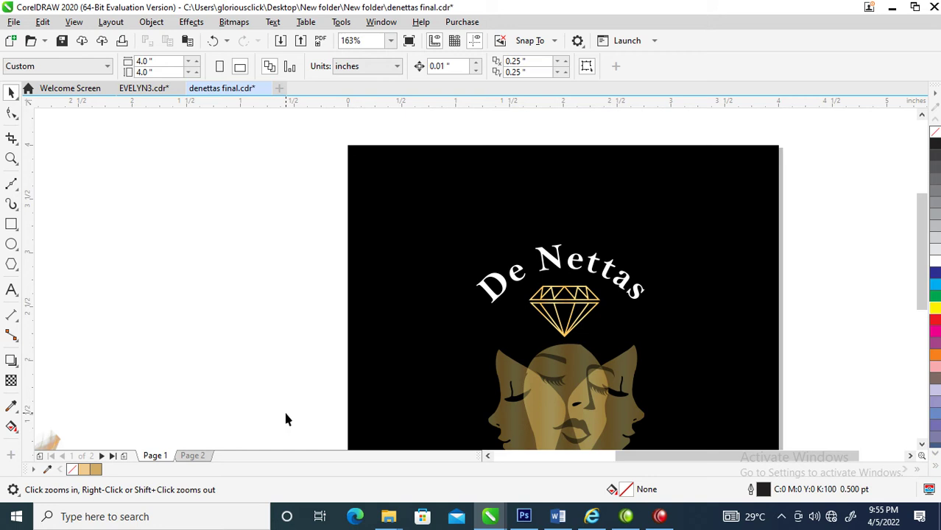
Step: Zoom in on the De Nettas logo group and drag it off the page to the right
key("space")
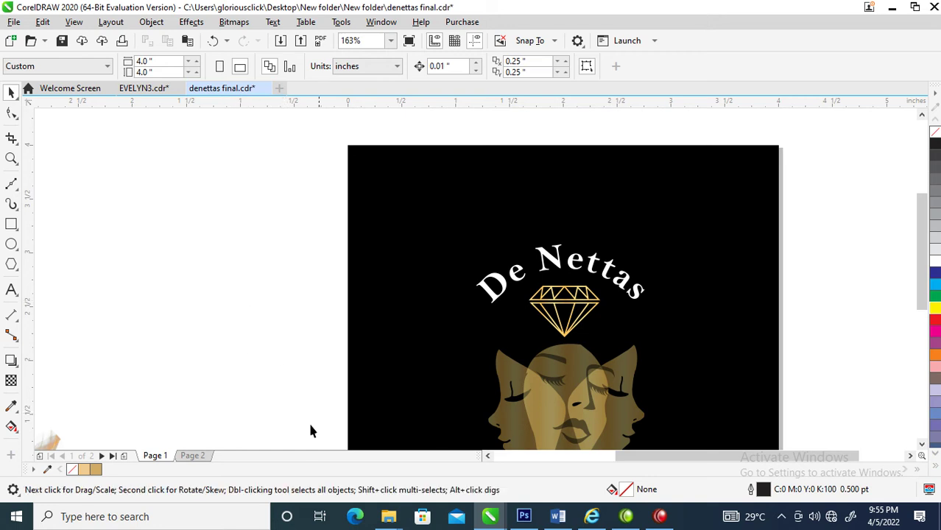
scroll(304, 405, "down", 4)
key("z")
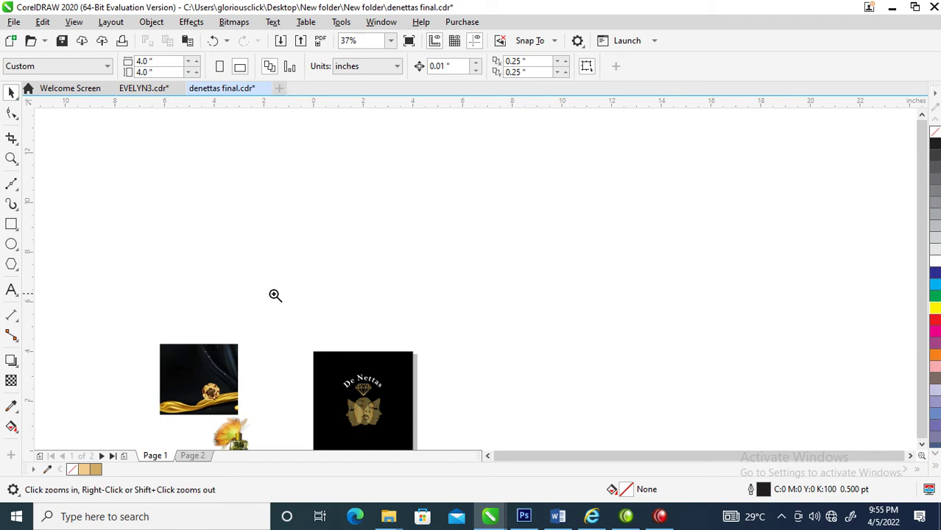
left_click_drag(269, 292, 448, 411)
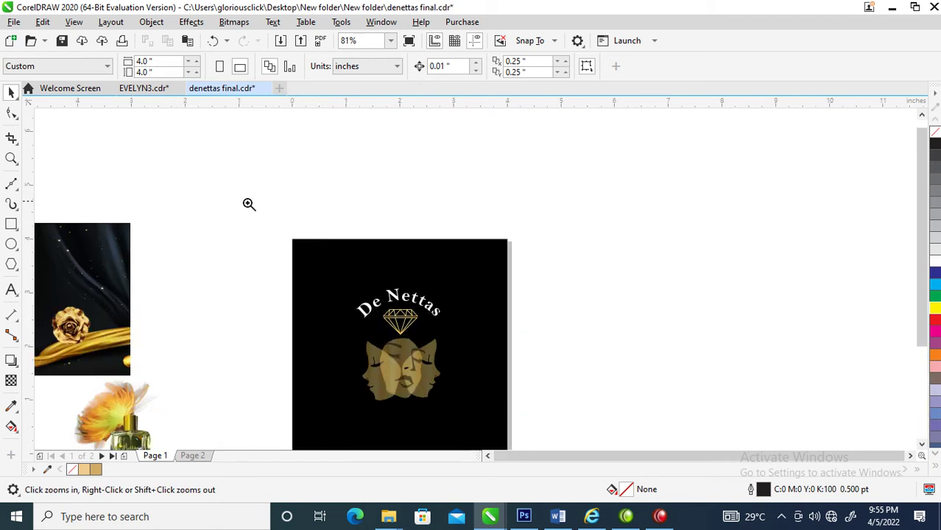
left_click_drag(246, 205, 582, 440)
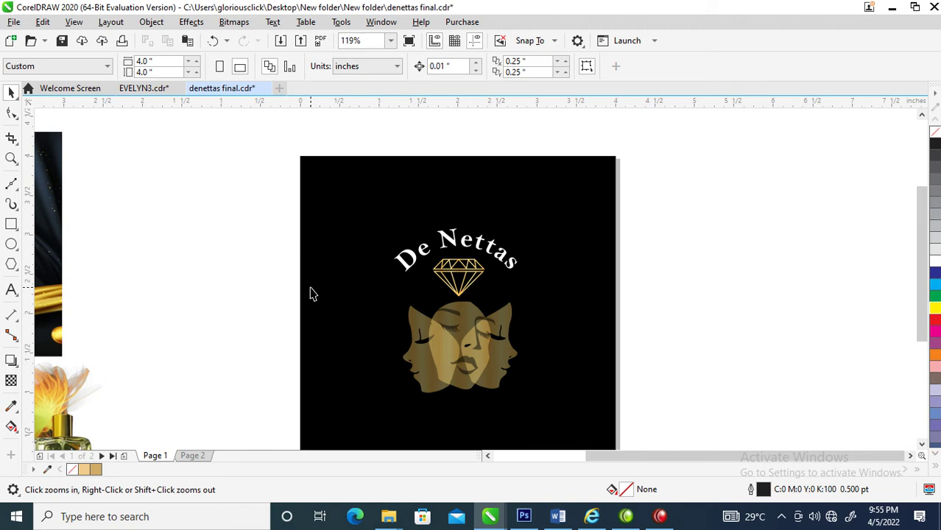
scroll(310, 295, "down", 4)
left_click_drag(118, 179, 508, 359)
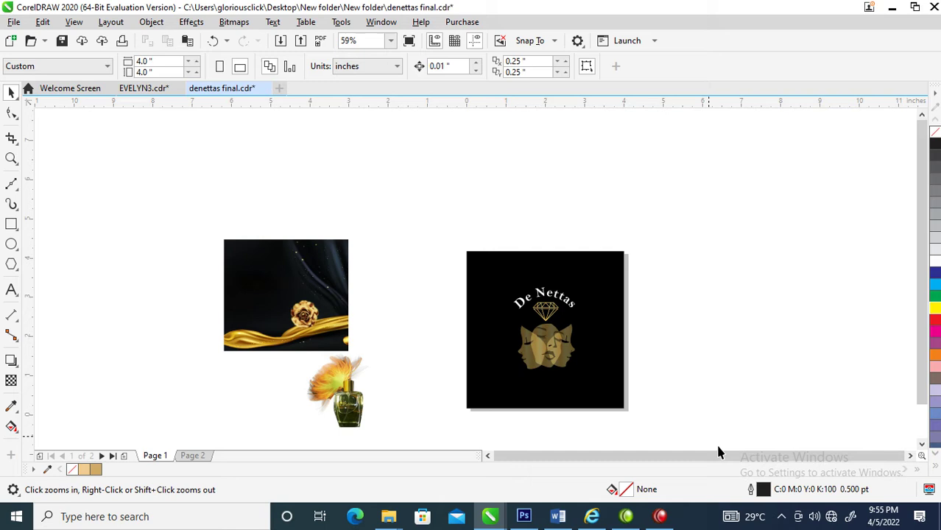
key("space")
left_click_drag(545, 324, 820, 273)
Step: Set the page size to A5 and add a rectangle matching the page
left_click(60, 140)
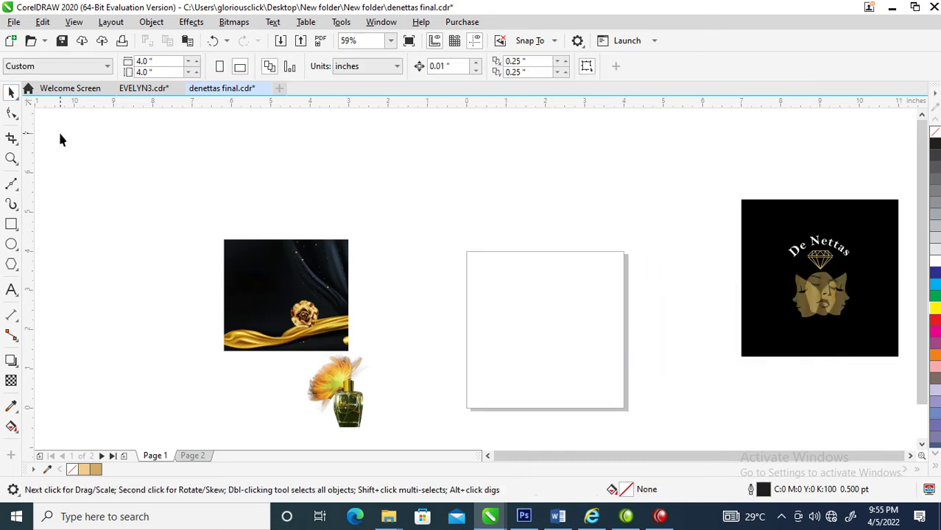
left_click(108, 67)
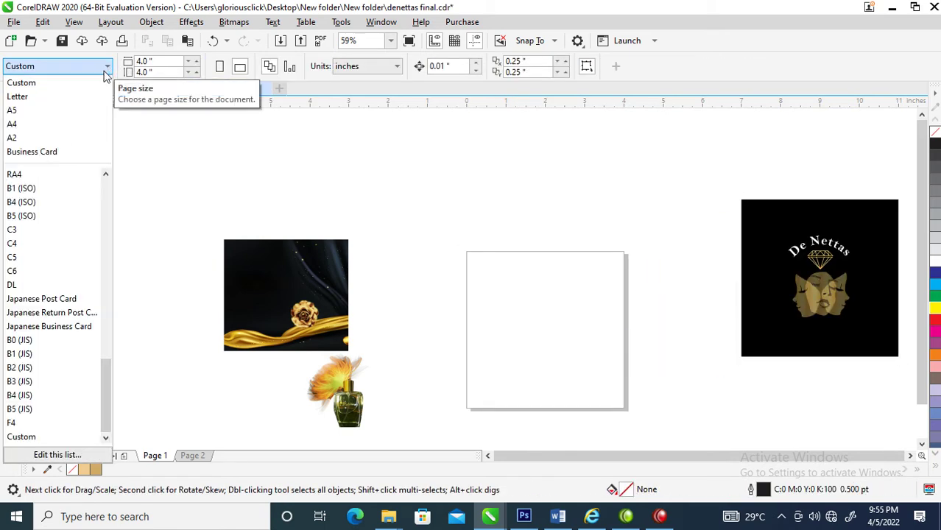
left_click(14, 110)
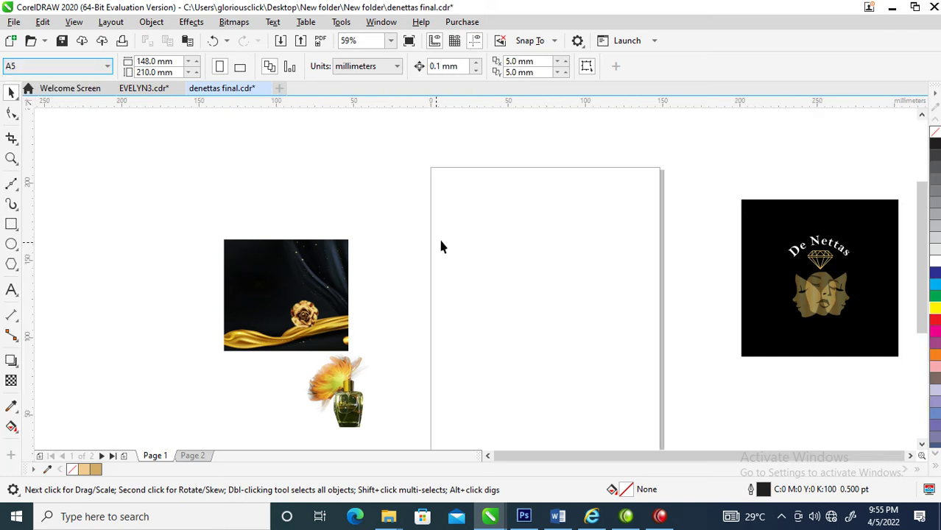
double_click(15, 227)
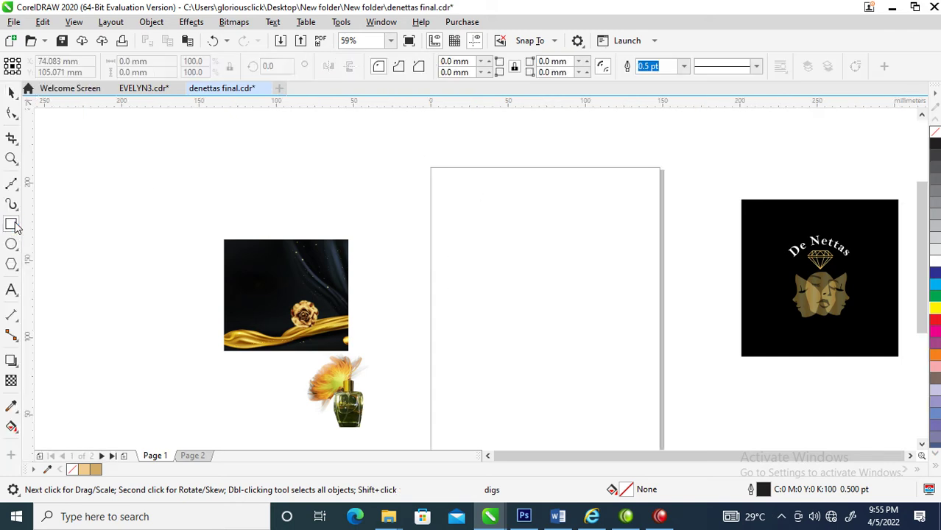
Step: Try clipping the dark silk image into the rectangle and enlarging it, then undo
key("space")
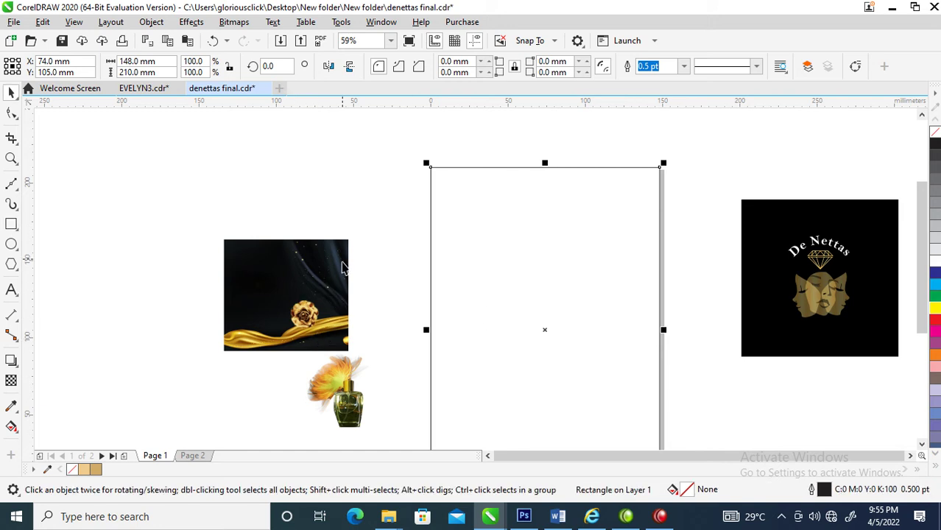
mouse_move(331, 261)
left_mouse_down()
mouse_move(236, 224)
mouse_move(555, 318)
mouse_move(551, 270)
left_mouse_up()
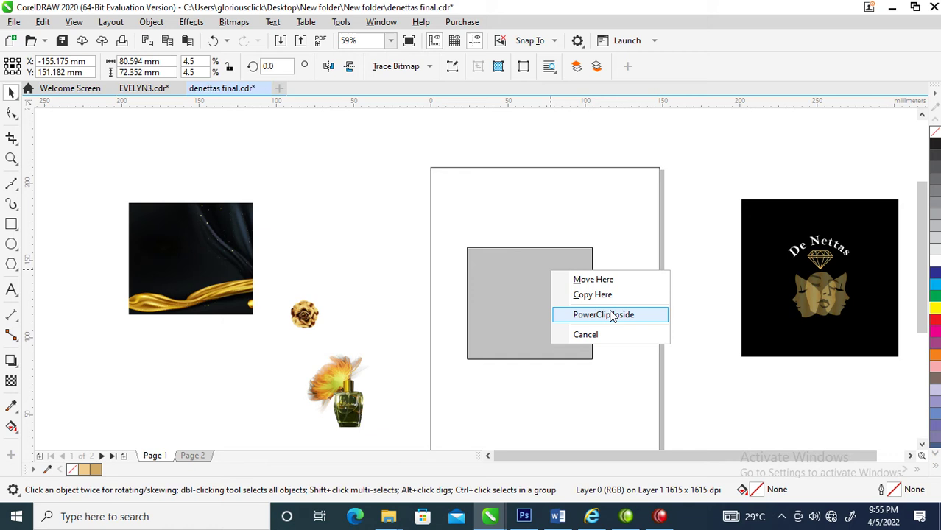
left_click(610, 315)
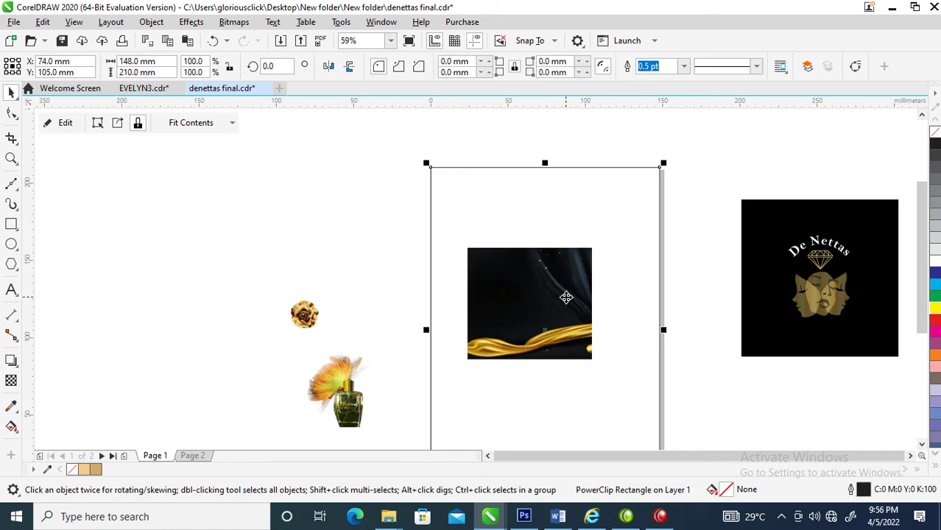
left_click(566, 297, "ctrl")
mouse_move(597, 239)
left_mouse_down()
mouse_move(698, 158)
mouse_move(692, 174)
left_mouse_up()
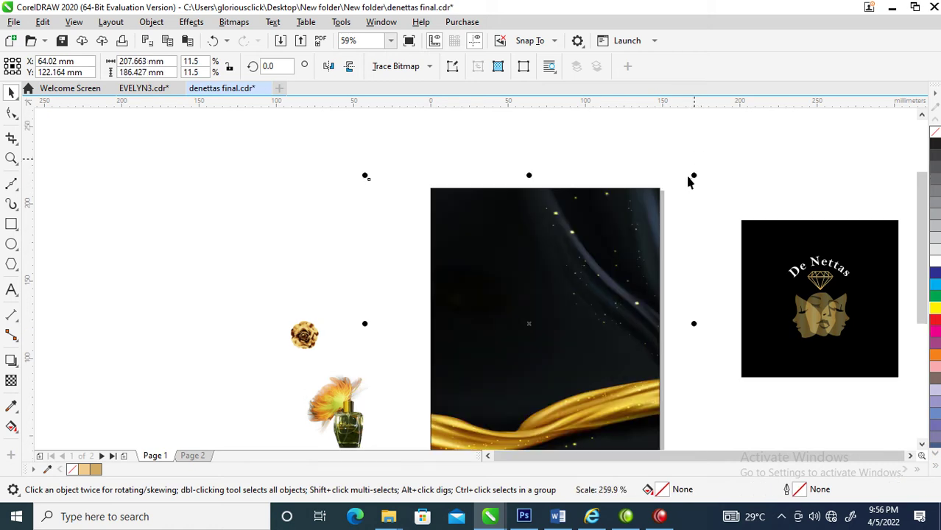
scroll(642, 302, "down", 2)
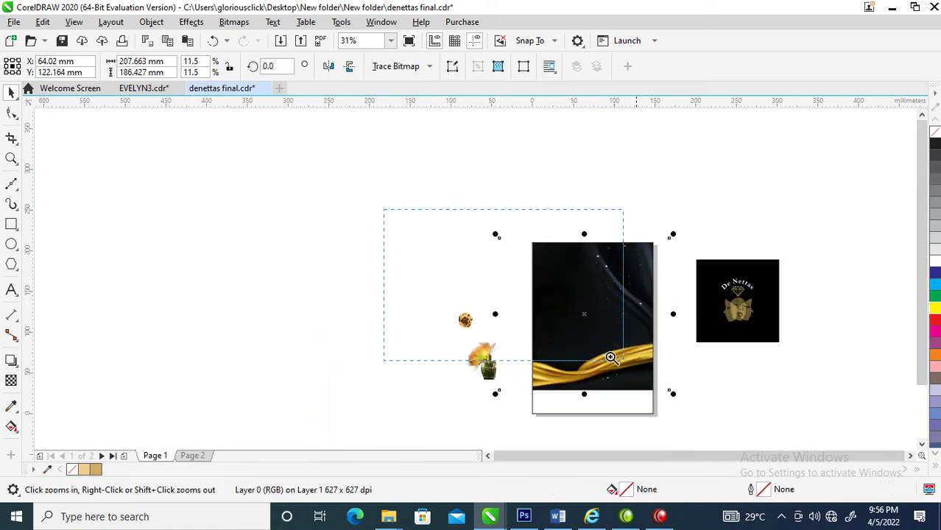
scroll(669, 336, "up", 2)
left_click(519, 368)
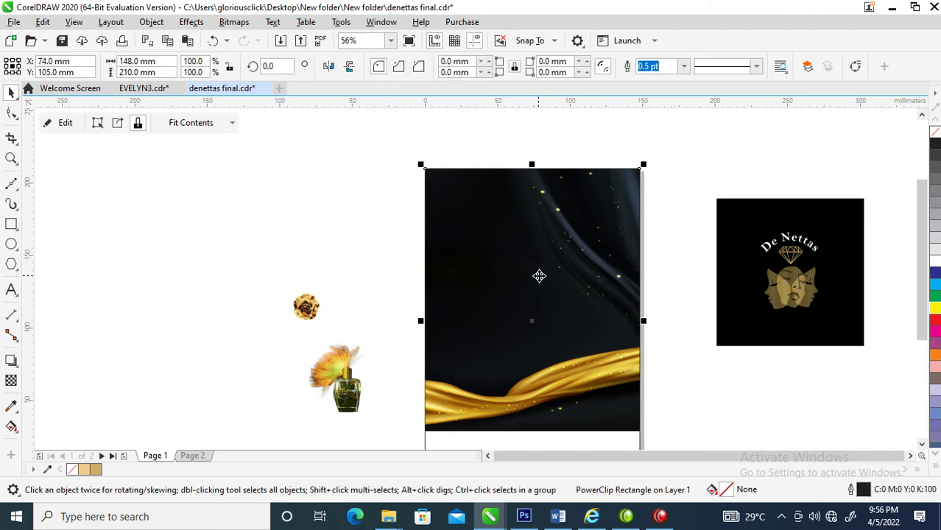
key("ctrl+z")
key("ctrl+z")
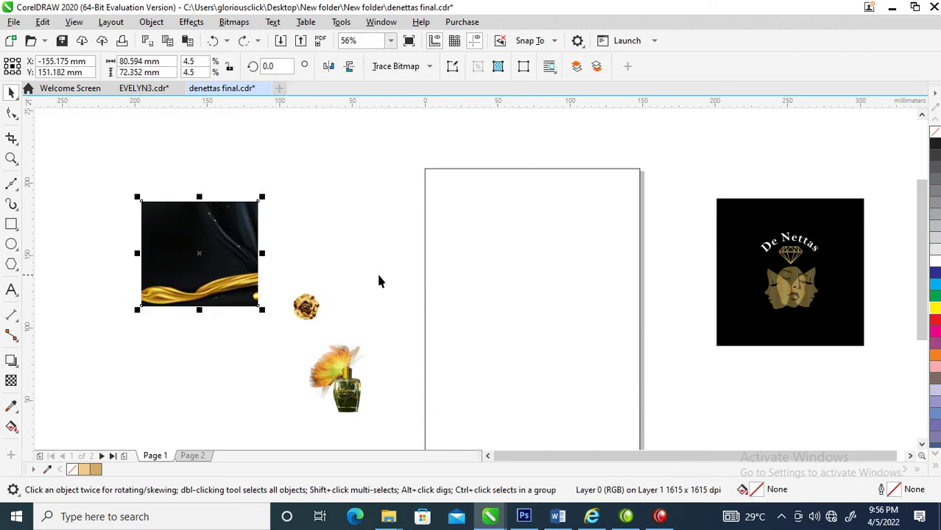
Step: Place the perfume bottle beside the golden-silk image, then shift the silk image right
key("z")
mouse_move(113, 167)
left_mouse_down()
mouse_move(506, 422)
mouse_move(238, 262)
left_mouse_up()
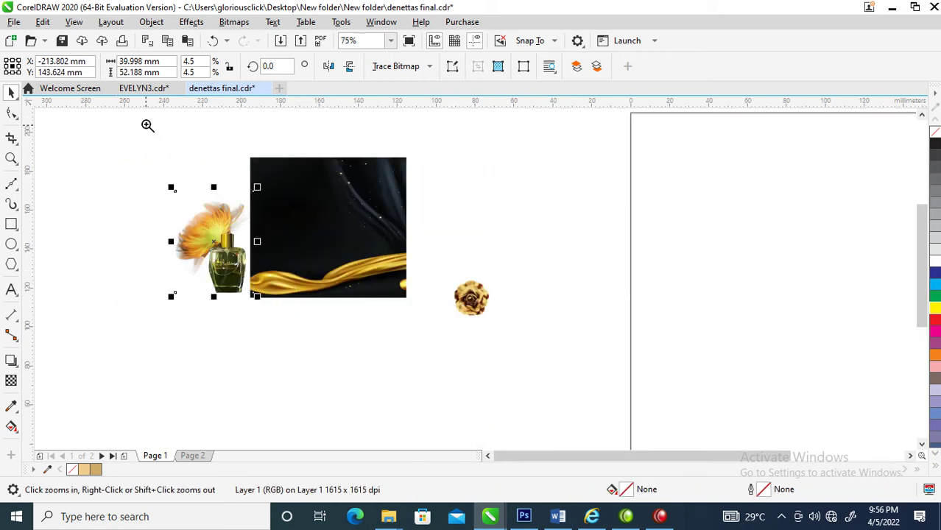
left_click_drag(147, 125, 441, 323)
left_click_drag(239, 210, 678, 425)
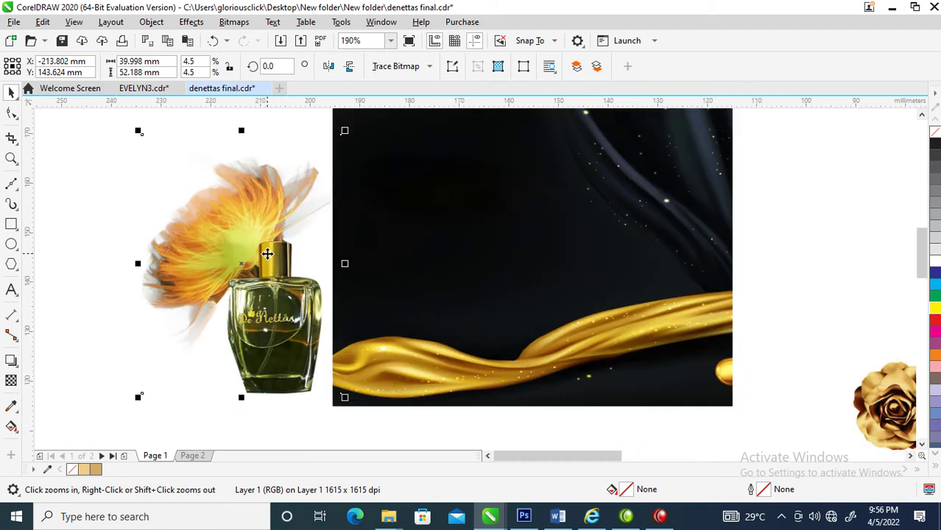
left_click_drag(265, 252, 300, 280)
mouse_move(317, 330)
left_mouse_down()
mouse_move(302, 312)
mouse_move(312, 317)
left_mouse_up()
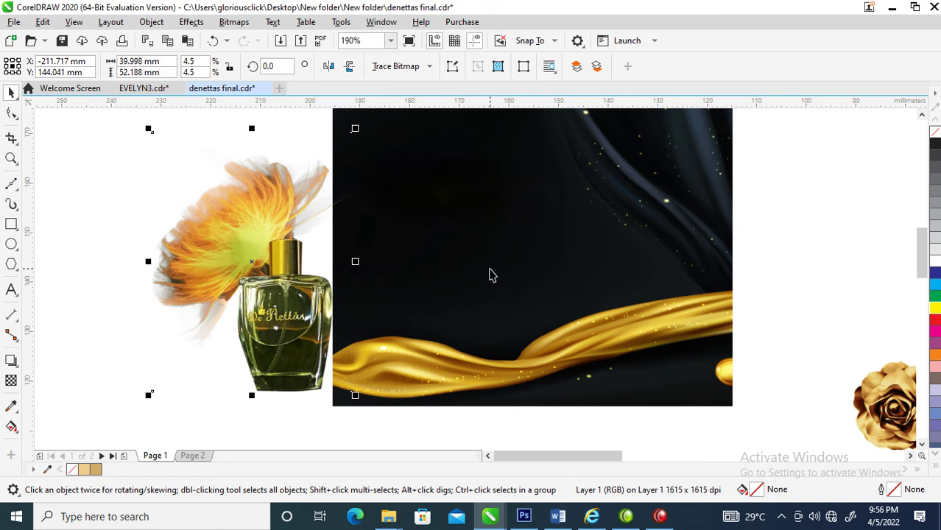
mouse_move(492, 276)
left_mouse_down()
mouse_move(575, 307)
mouse_move(554, 288)
left_mouse_up()
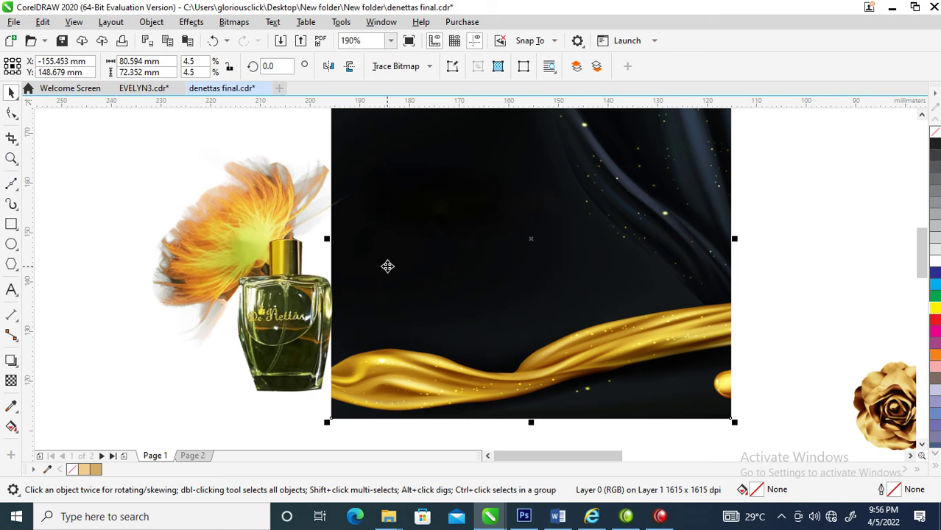
mouse_move(552, 269)
left_mouse_down()
mouse_move(645, 300)
mouse_move(691, 303)
mouse_move(701, 285)
left_mouse_up()
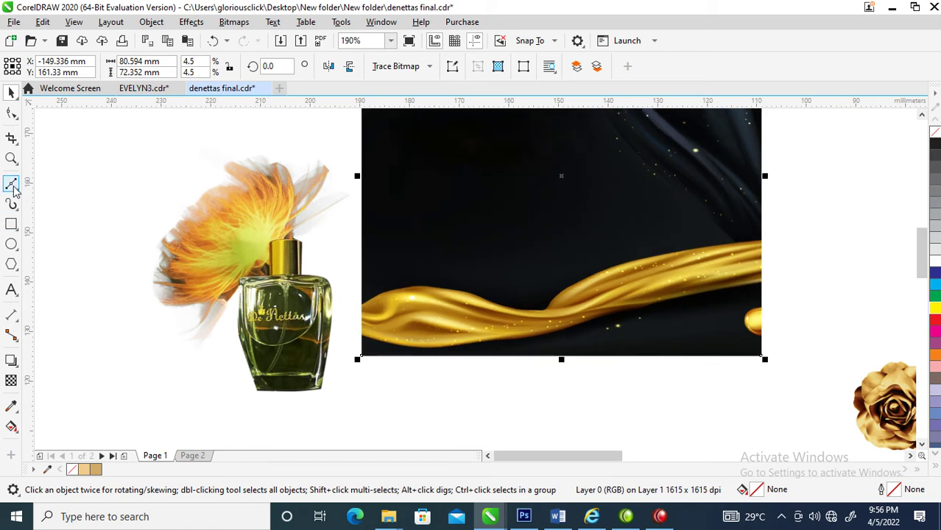
Step: Bézier-trace the silk wave leftward, drop to the image bottom, and close back at the start
left_click(12, 186)
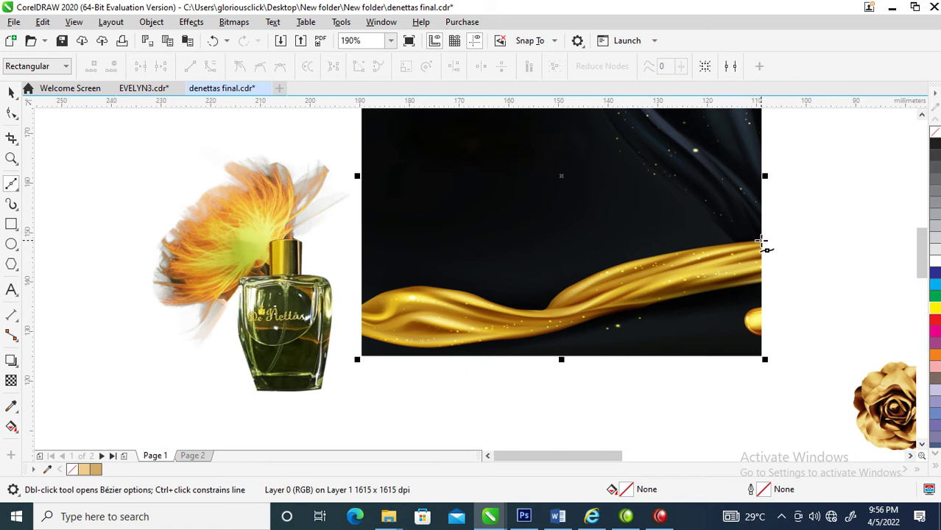
left_click(761, 241)
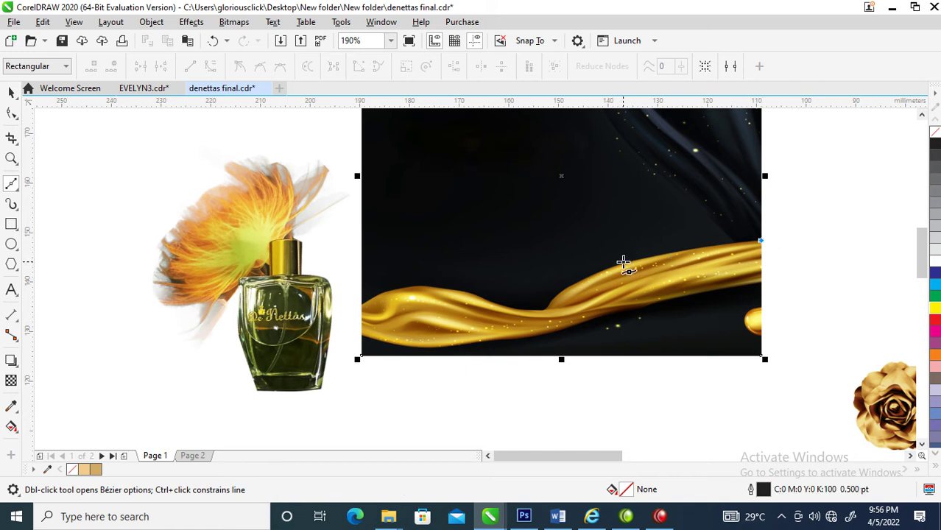
left_click_drag(625, 263, 605, 270)
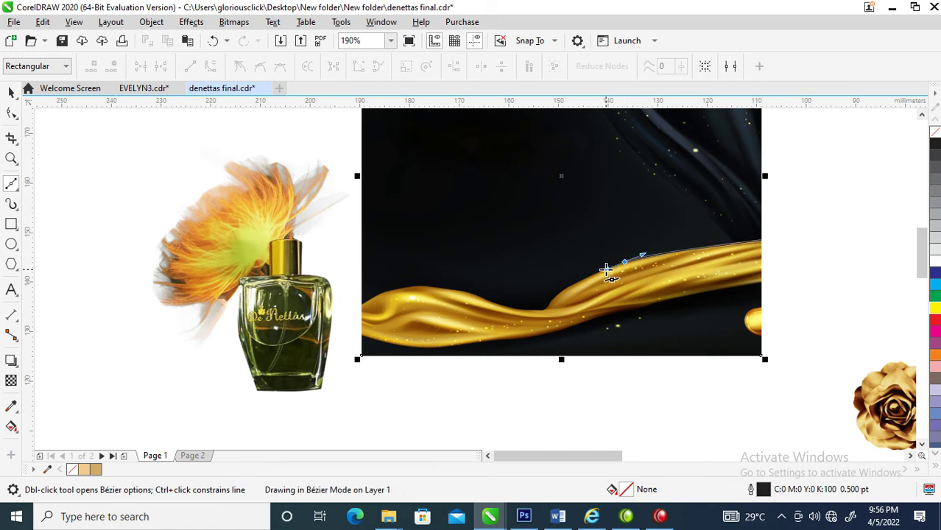
mouse_move(555, 299)
left_mouse_down()
mouse_move(549, 308)
mouse_move(508, 311)
mouse_move(429, 290)
left_mouse_up()
left_click(542, 308)
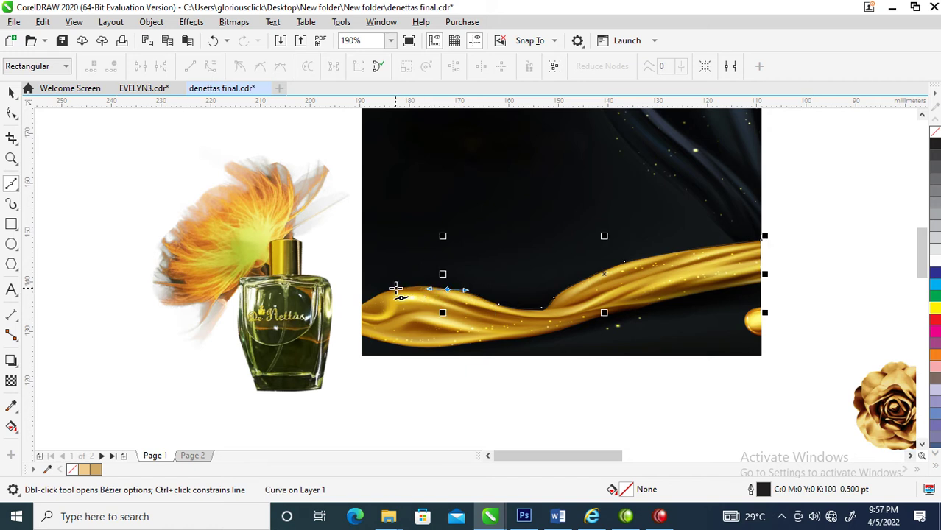
left_click_drag(396, 287, 382, 296)
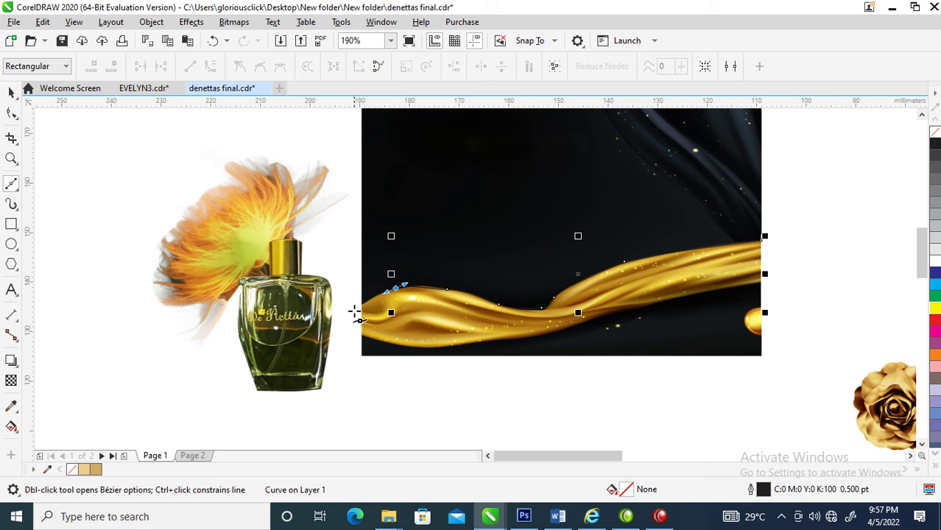
left_click_drag(359, 312, 361, 316)
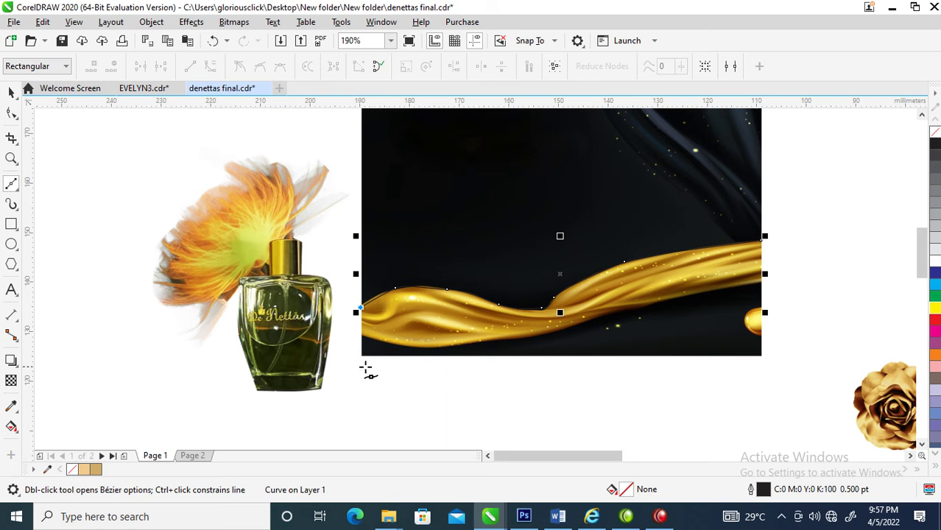
left_click(360, 358)
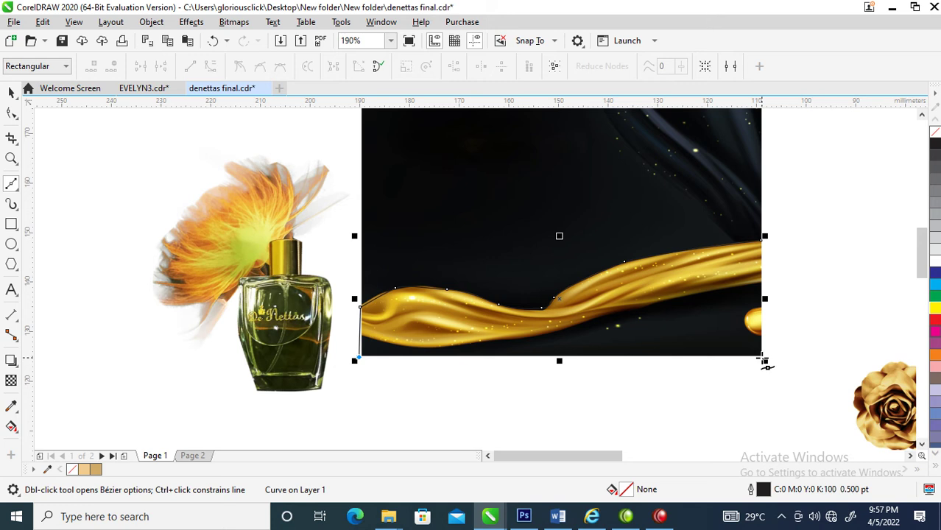
left_click(763, 359)
left_click(764, 242)
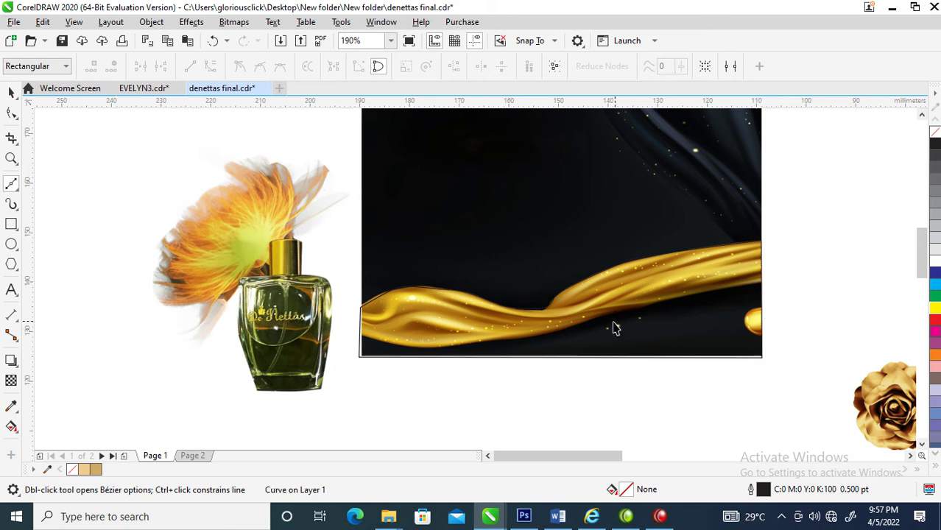
Step: Move the wavy shape below the banner and try dropping the silk image into it, then undo
key("space")
left_click_drag(660, 331, 665, 416)
left_click(674, 304)
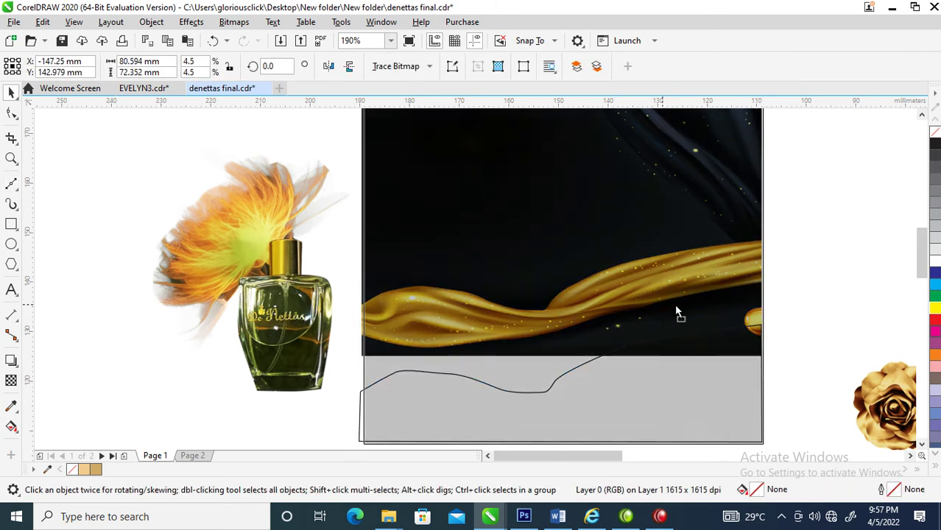
right_click(766, 230)
left_click_drag(736, 338, 685, 449)
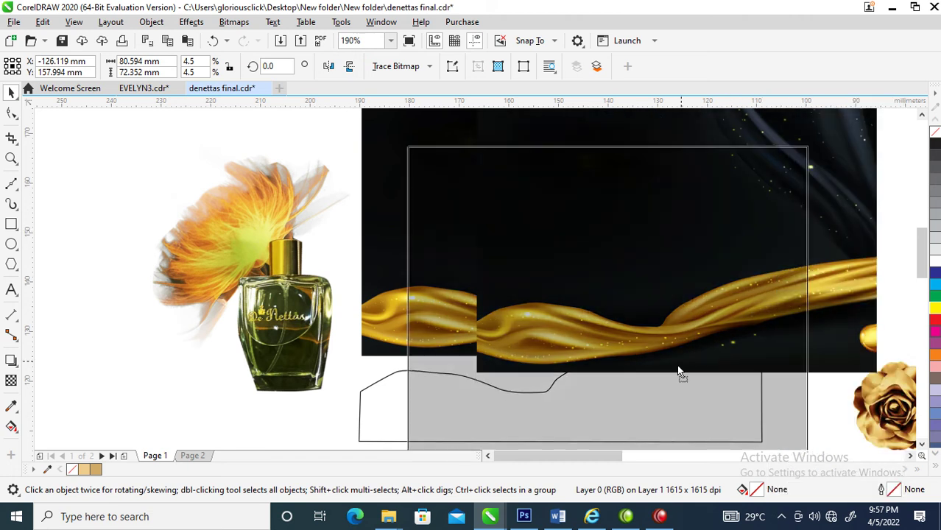
left_click(664, 462)
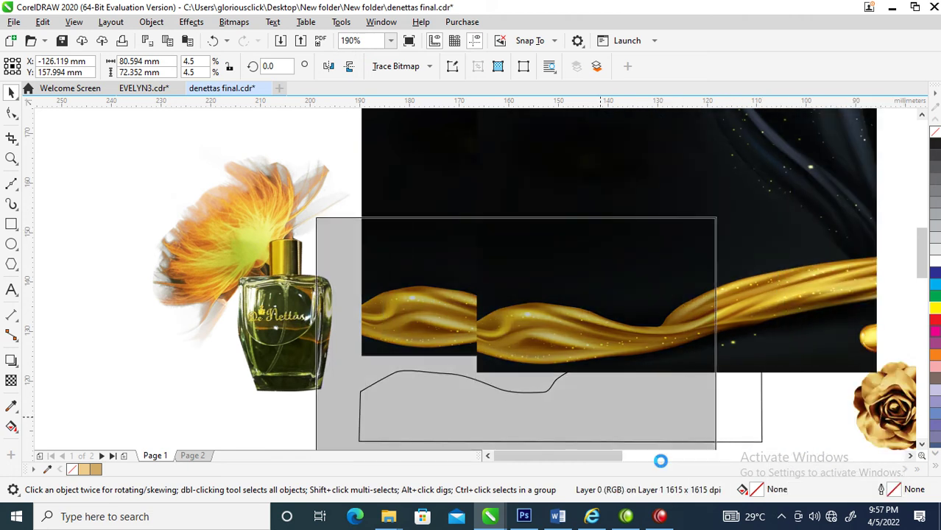
key("ctrl+z")
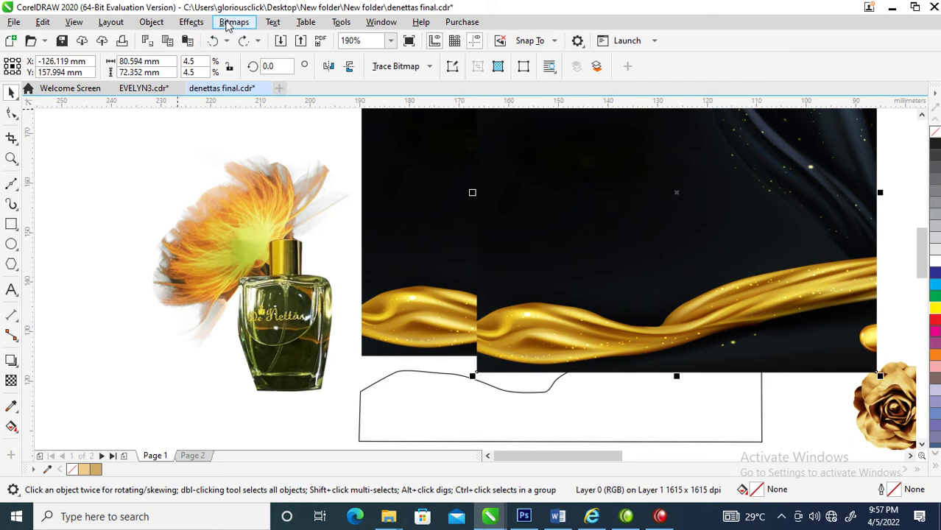
Step: PowerClip the silk image inside the wavy shape and shift it slightly left
left_click(151, 21)
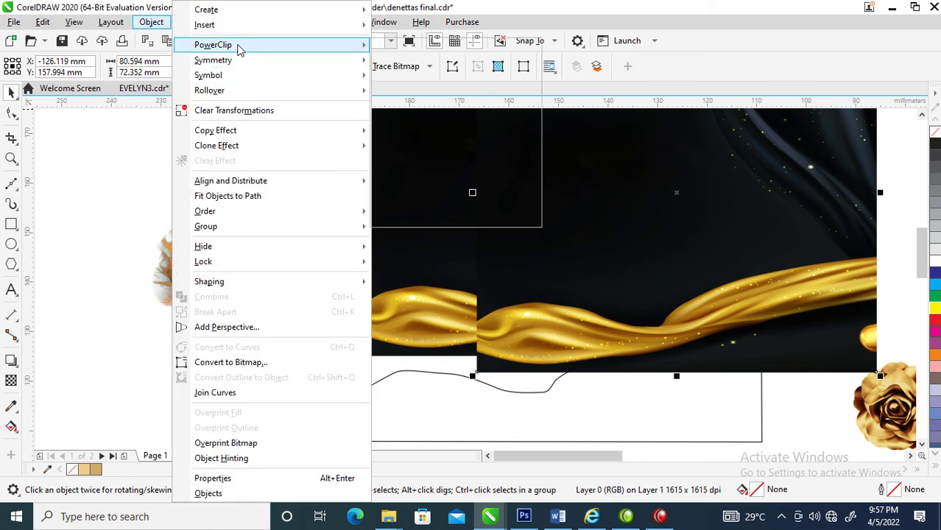
mouse_move(213, 45)
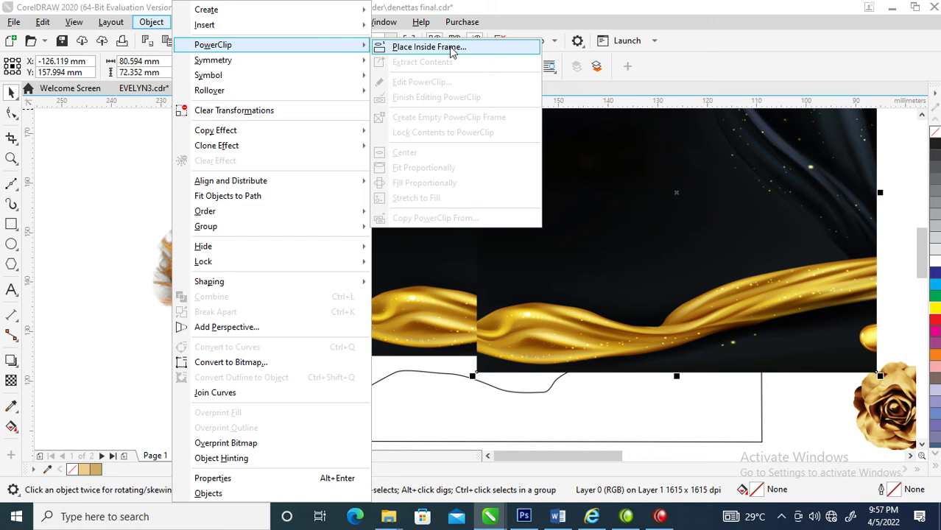
left_click(451, 47)
left_click(413, 420)
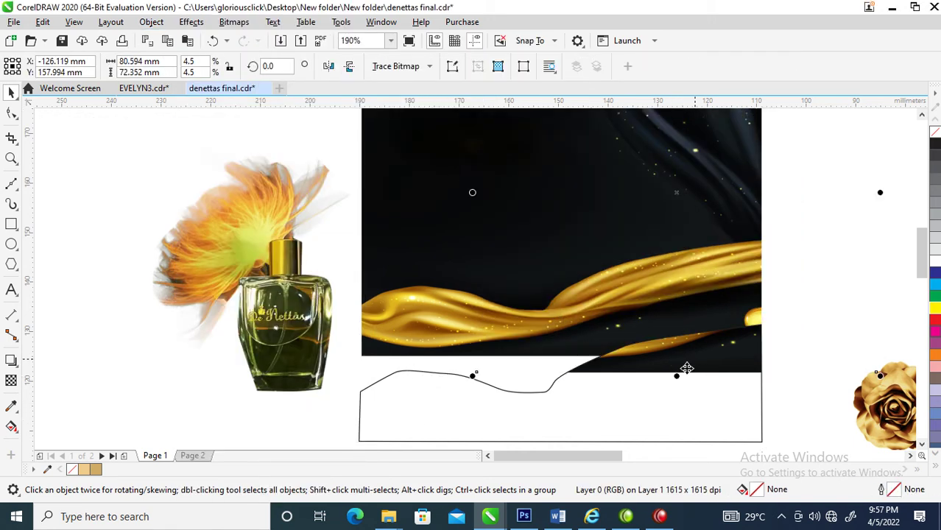
mouse_move(673, 365)
left_mouse_down()
mouse_move(570, 435)
mouse_move(636, 401)
mouse_move(615, 402)
left_mouse_up()
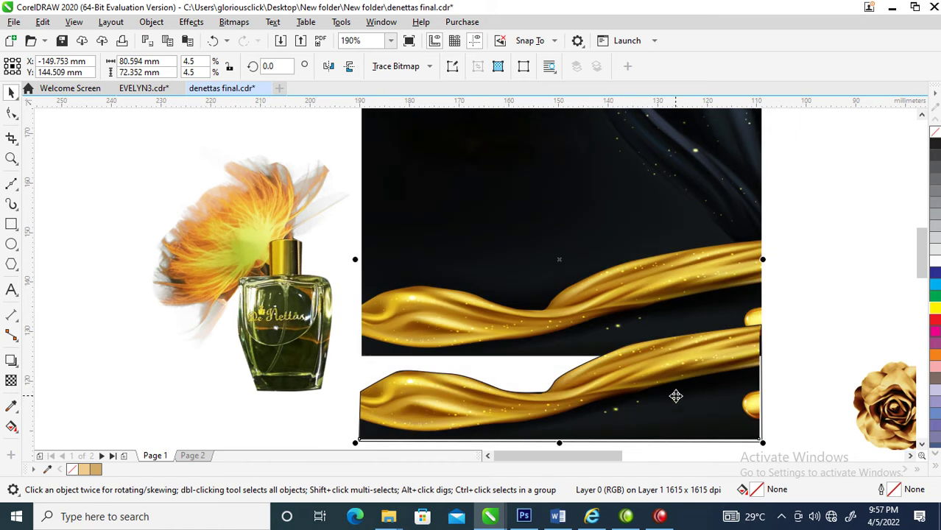
left_click(674, 374)
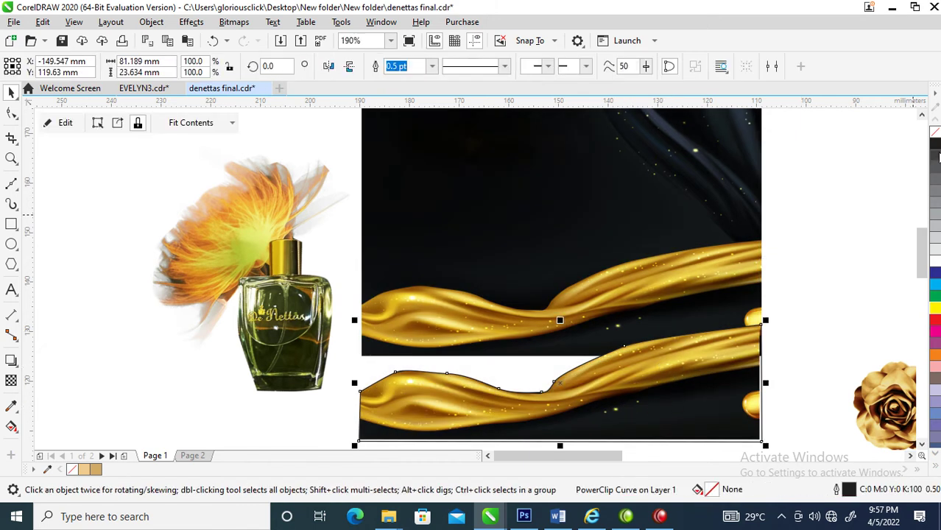
Step: Remove the wave's outline, then move the clipped wave and the perfume bottle onto the banner
right_click(935, 131)
left_click_drag(598, 372, 600, 295)
left_click_drag(278, 276, 598, 233)
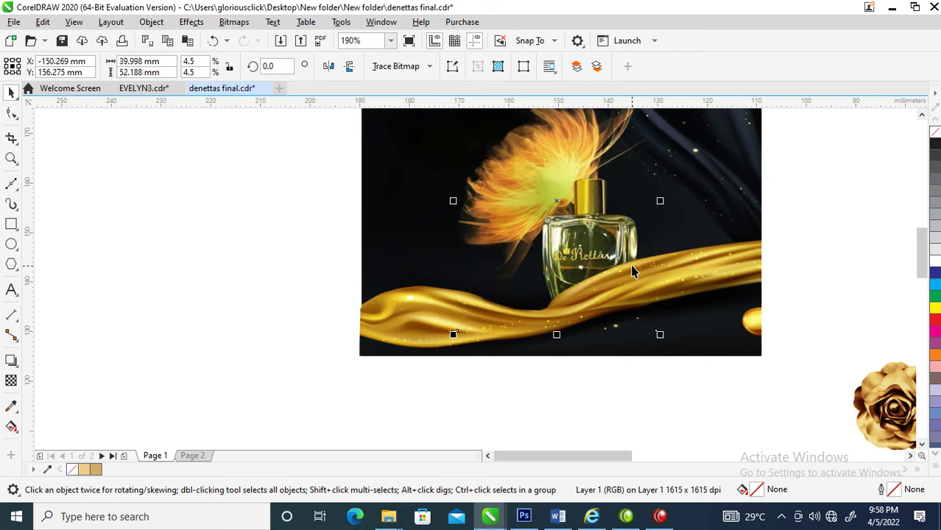
Step: Shrink the perfume bottle and nudge it up to rest on the silk wave
scroll(633, 274, "down", 4)
key("z")
left_click_drag(505, 180, 706, 272)
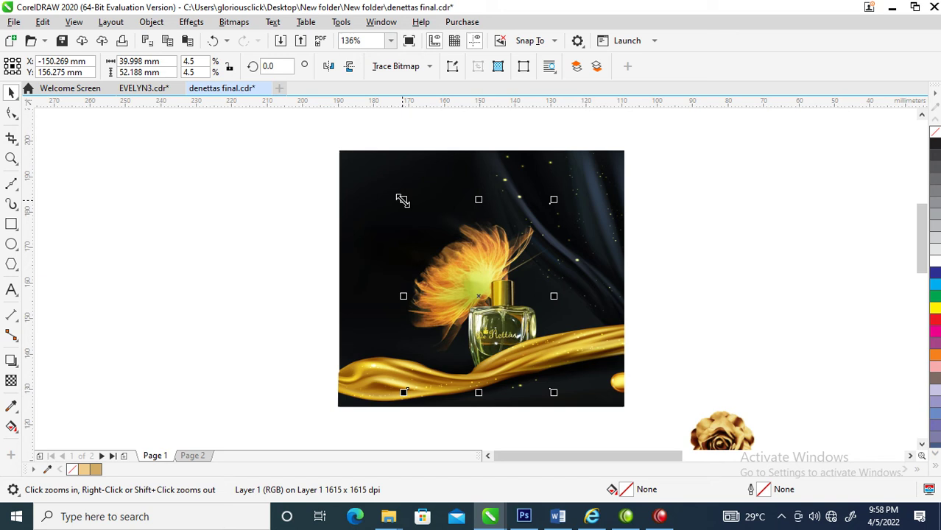
left_click_drag(402, 200, 445, 221)
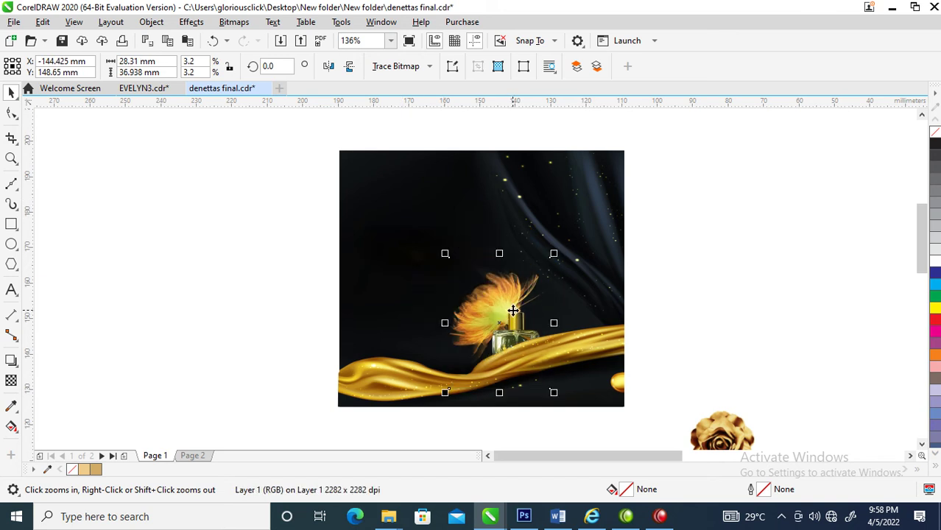
left_click_drag(513, 311, 511, 300)
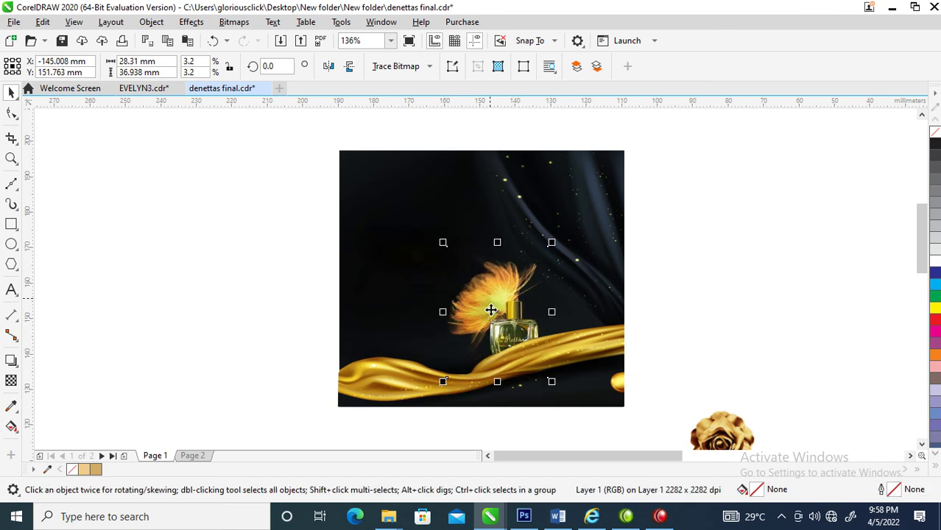
key("z")
left_click_drag(314, 219, 630, 391)
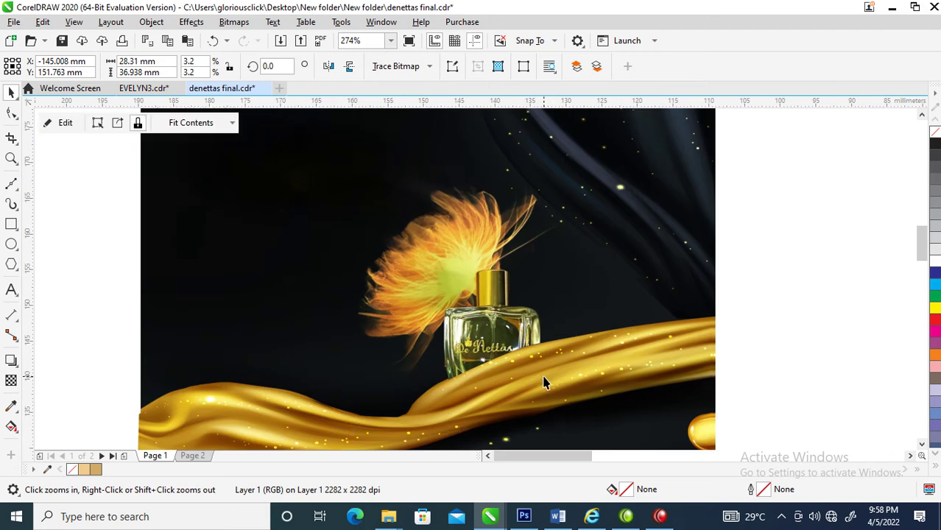
key("space")
left_click(544, 377)
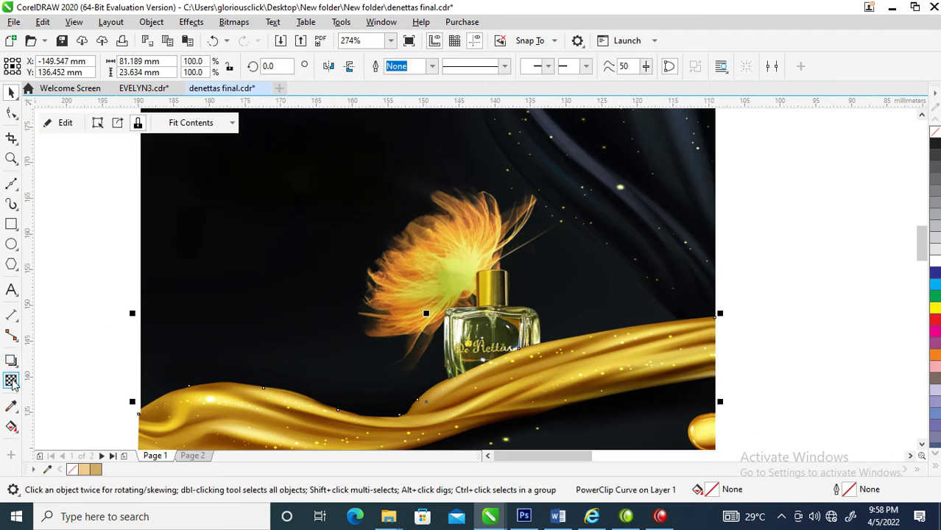
Step: Drag a drop shadow from the silk wave and shorten its reach
left_click(11, 360)
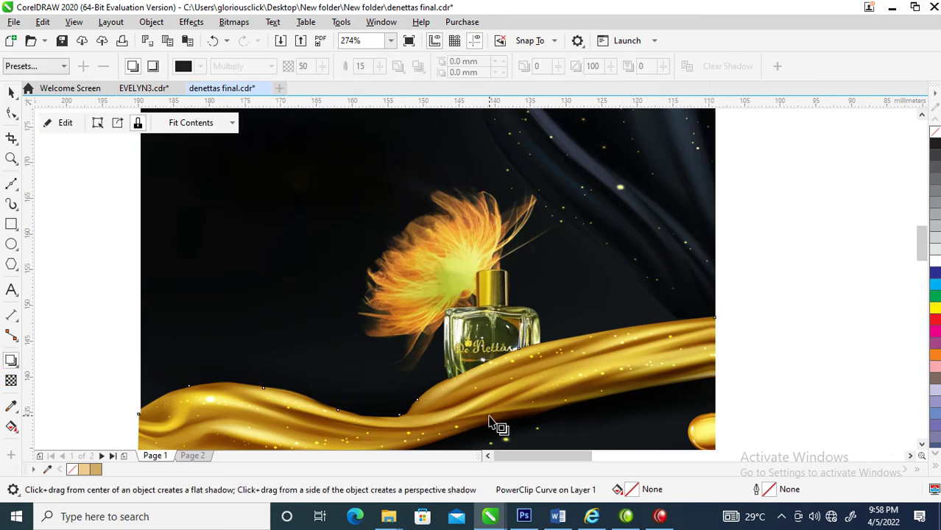
left_click_drag(486, 403, 468, 362)
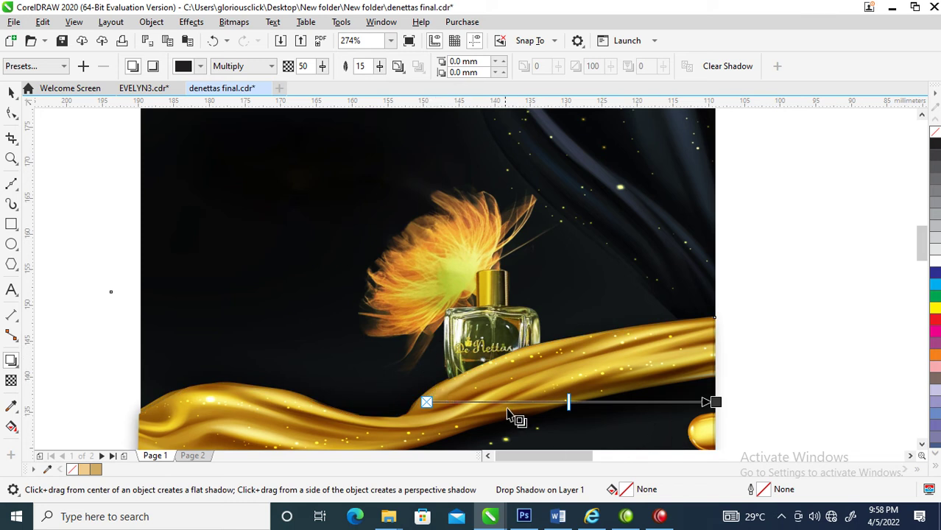
mouse_move(479, 442)
left_mouse_down()
mouse_move(460, 376)
mouse_move(428, 357)
mouse_move(434, 379)
left_mouse_up()
left_click(541, 384)
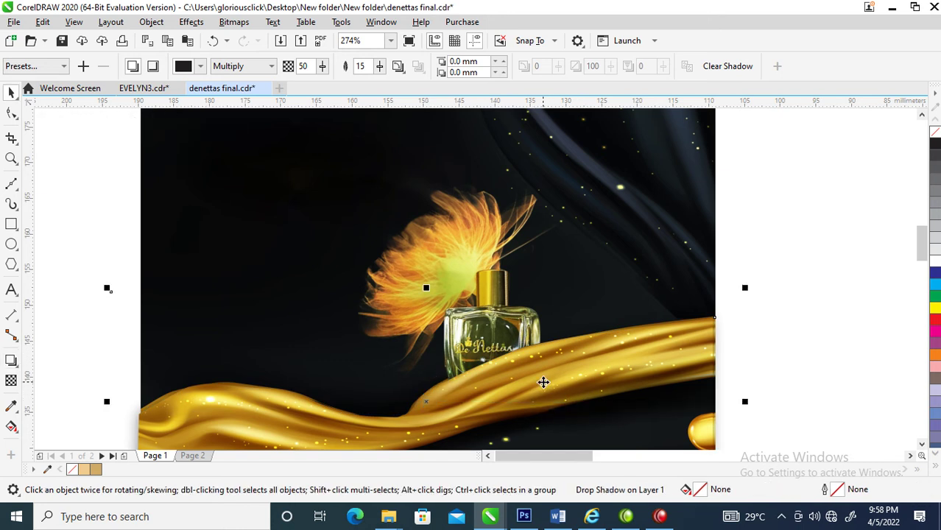
Step: Set the wave's drop shadow opacity to 90
scroll(543, 382, "down", 2)
scroll(542, 380, "down", 1)
key("z")
scroll(617, 350, "up", 1)
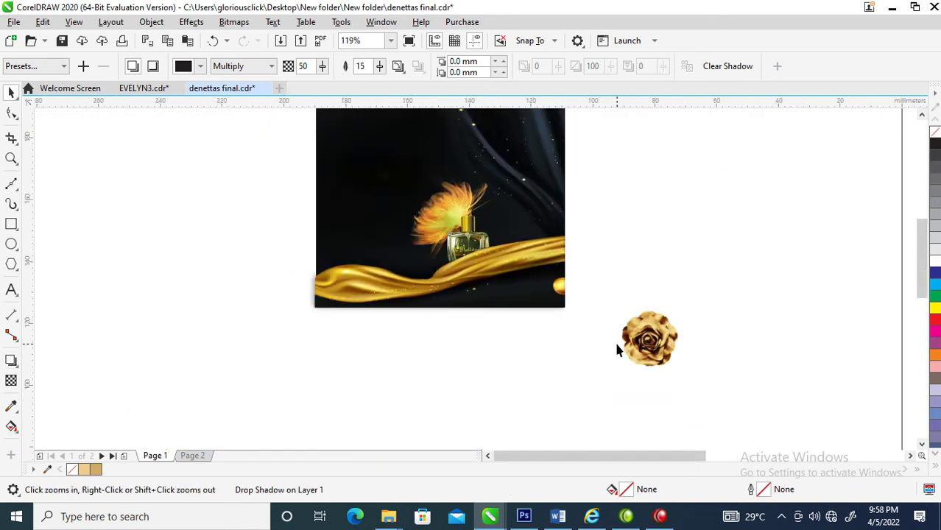
left_click(477, 324)
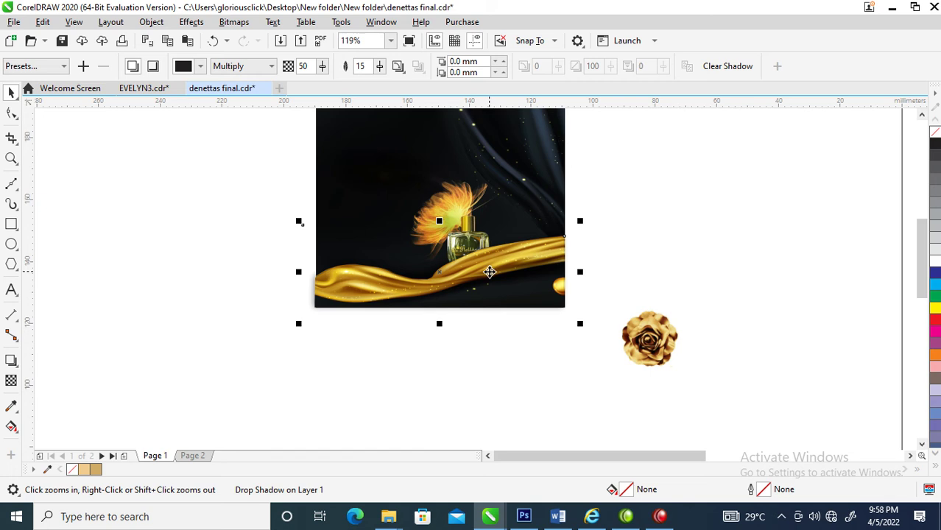
left_click_drag(490, 272, 493, 332)
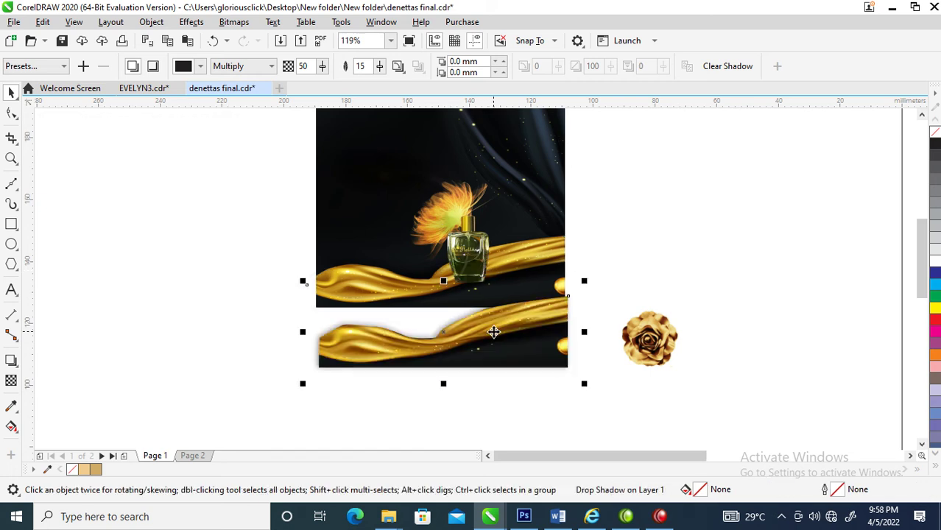
key("ctrl+z")
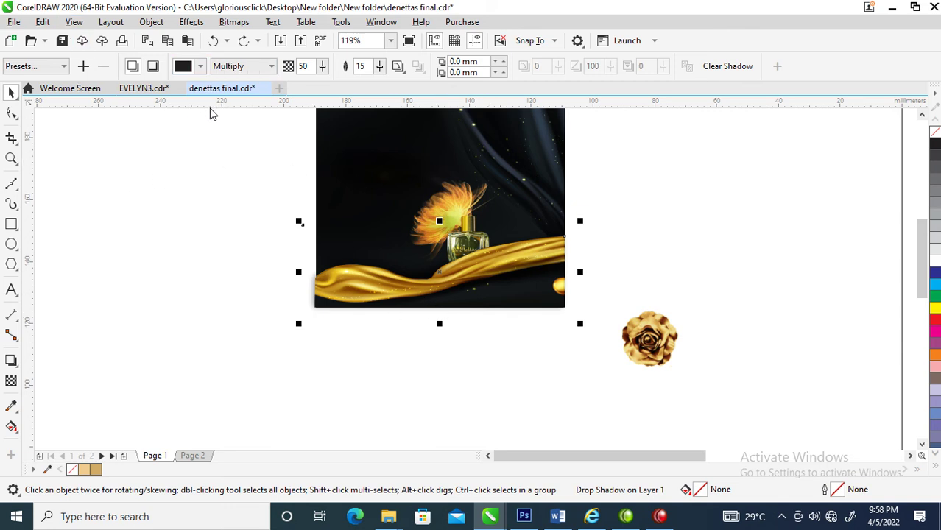
double_click(303, 66)
type("90")
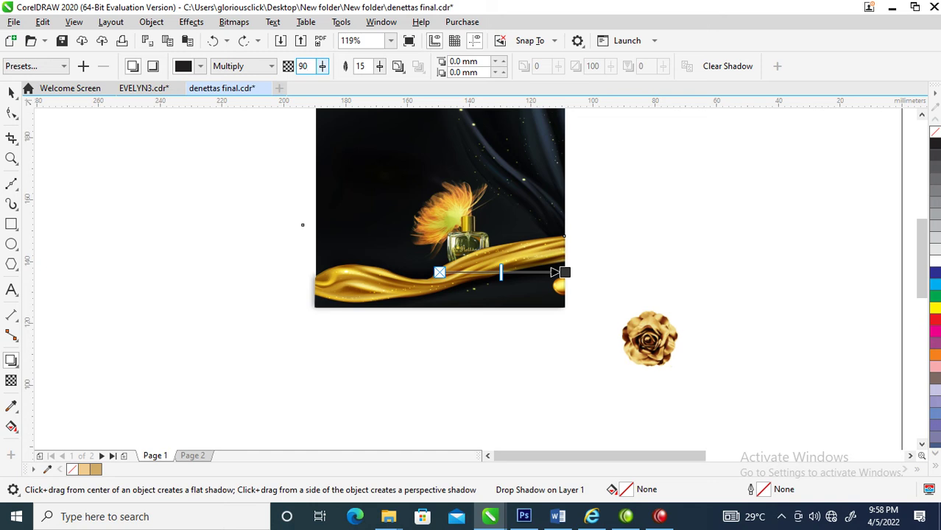
key("Return")
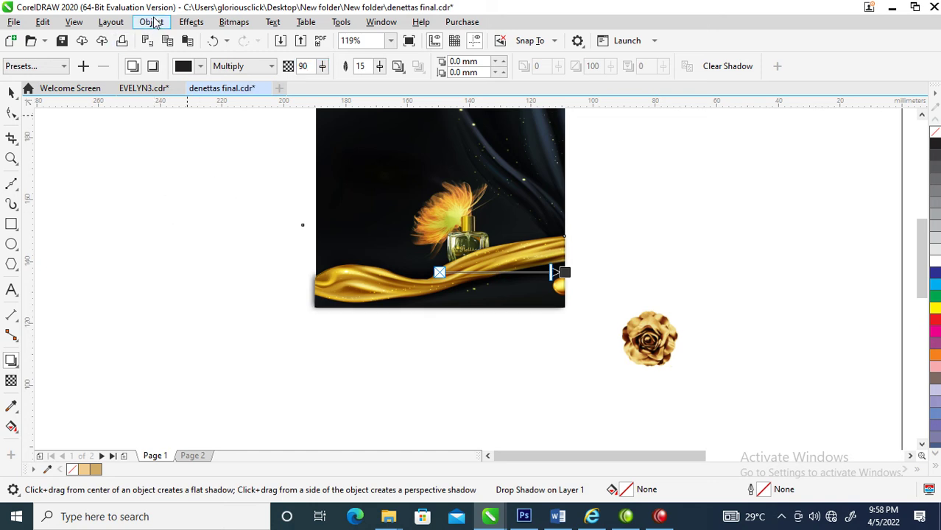
Step: Separate the drop shadow from the wave and nudge the lens rectangle slightly lower
left_click(152, 22)
left_click(239, 311)
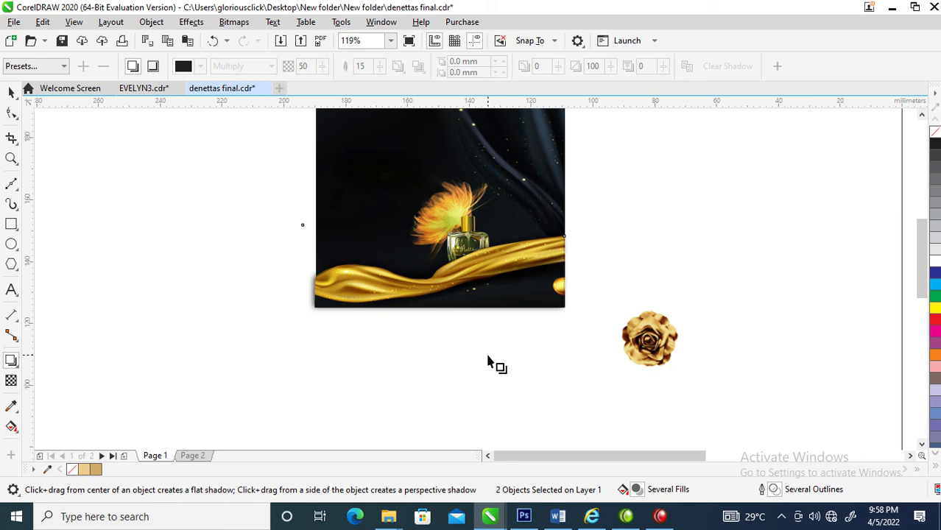
key("space")
left_click(399, 378)
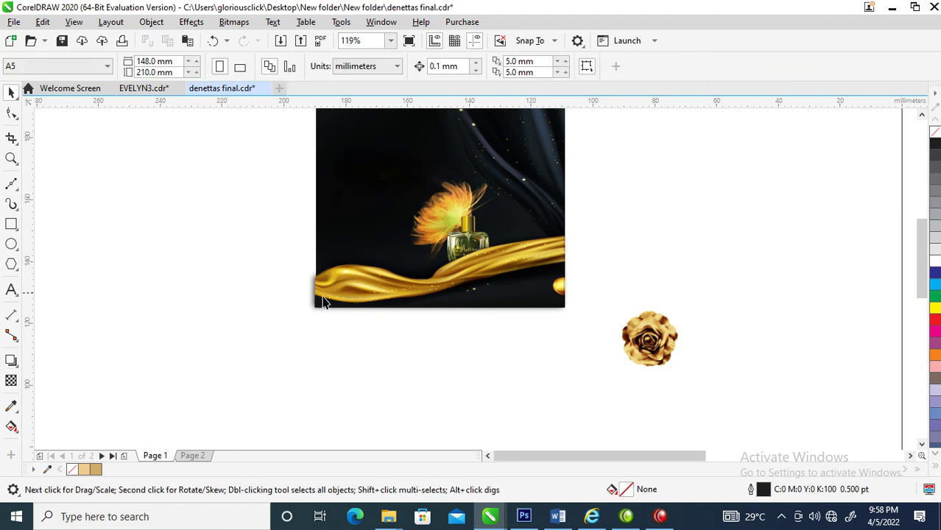
left_click(307, 269)
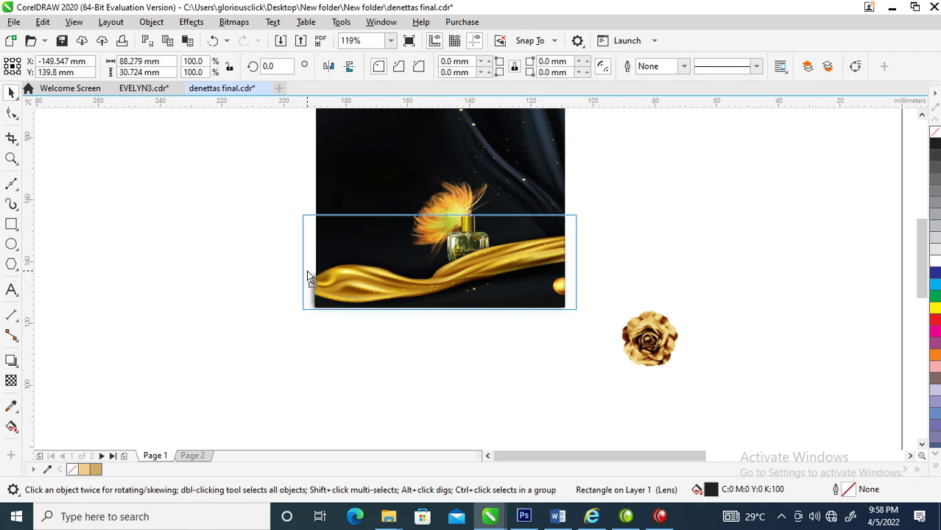
left_click_drag(455, 250, 458, 264)
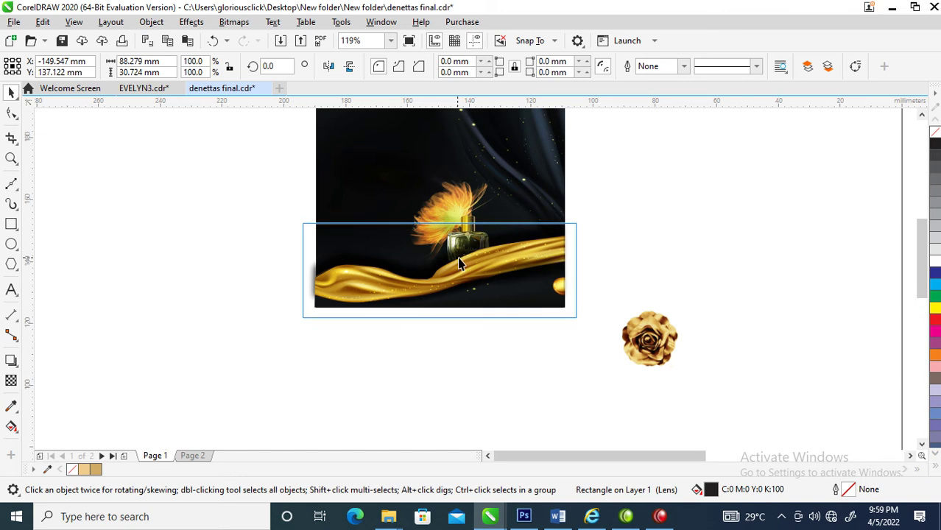
Step: Scale the feathery flower down slightly and keep it behind the bottle
left_click(471, 213)
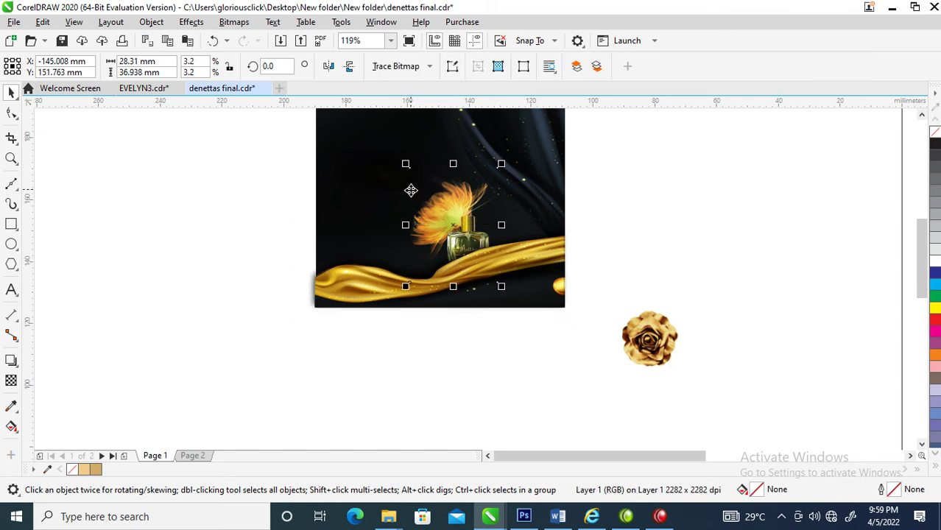
left_click_drag(406, 166, 417, 175)
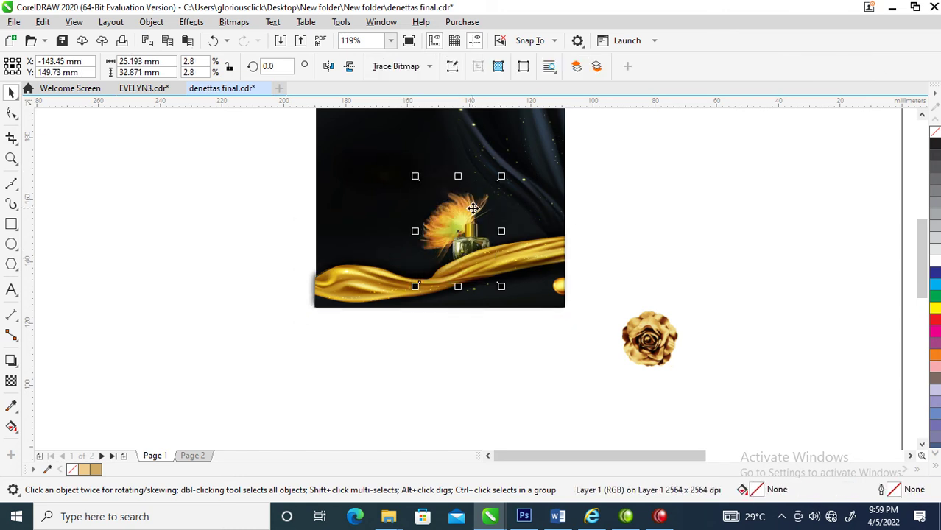
left_click_drag(472, 210, 473, 203)
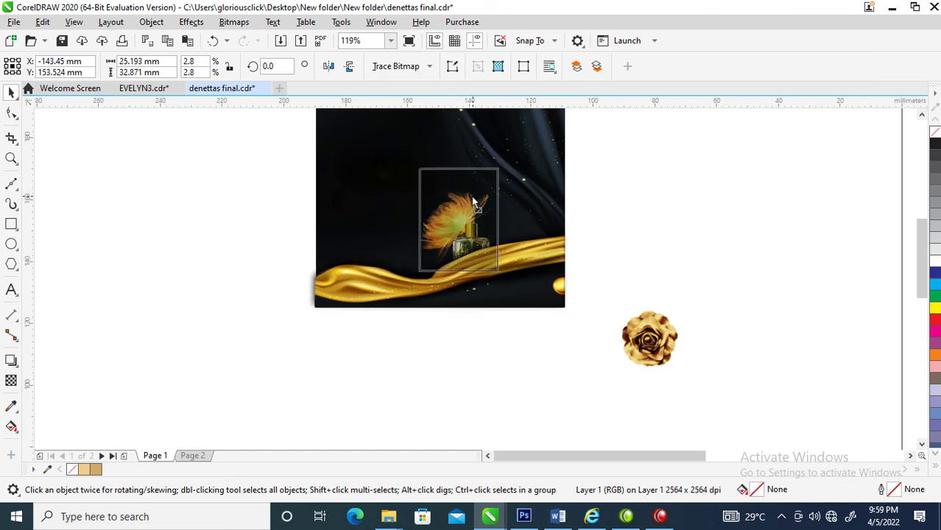
left_click(613, 184)
scroll(536, 230, "down", 2)
Step: Group the four perfume artwork pieces with Ctrl+G and start Place Inside Frame
left_click_drag(368, 122, 614, 352)
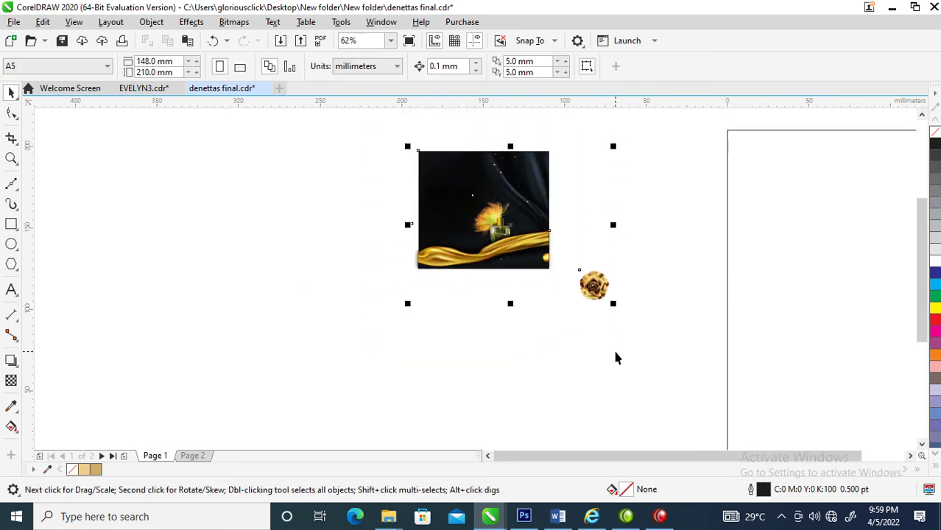
left_click_drag(381, 129, 580, 350)
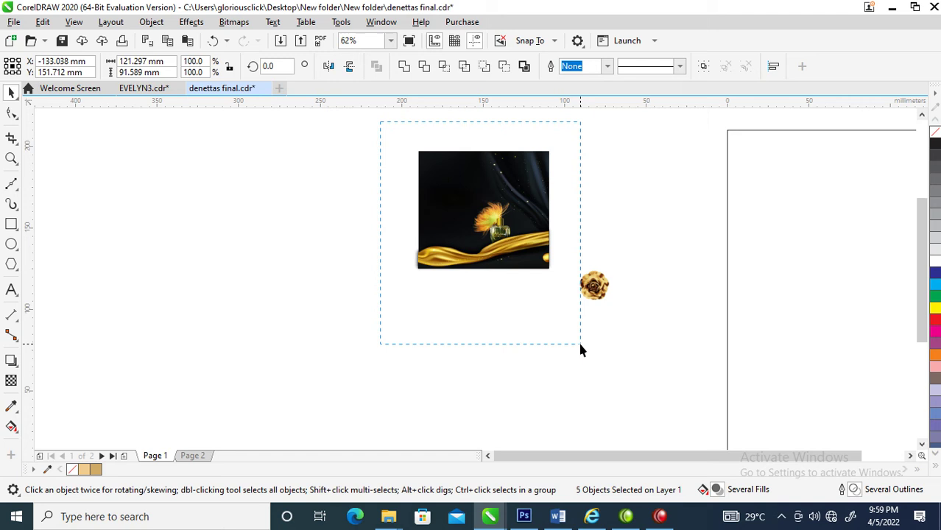
key("ctrl+g")
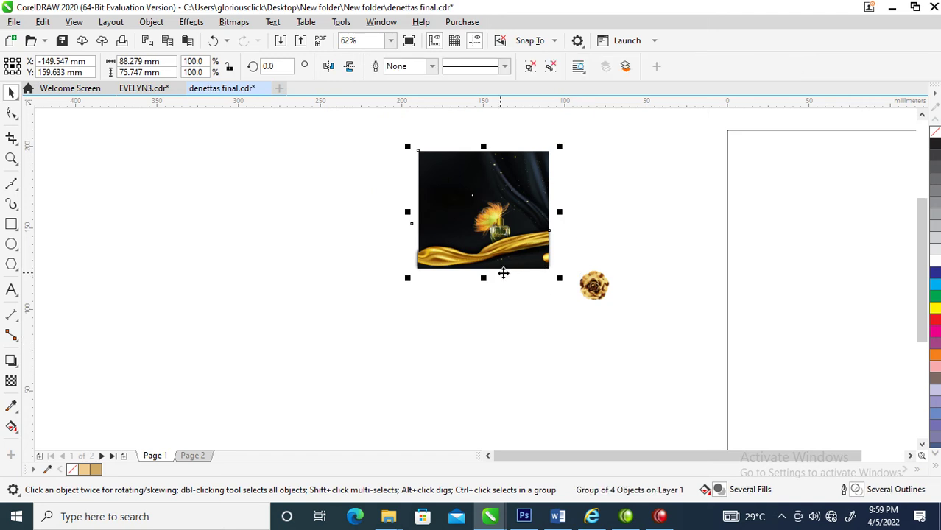
scroll(503, 271, "down", 2)
key("z")
left_click_drag(450, 150, 751, 368)
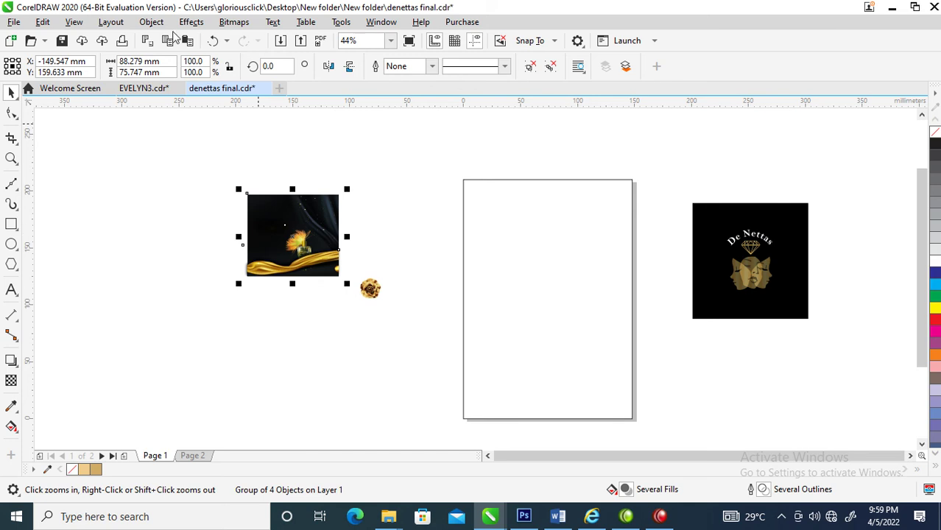
left_click(152, 22)
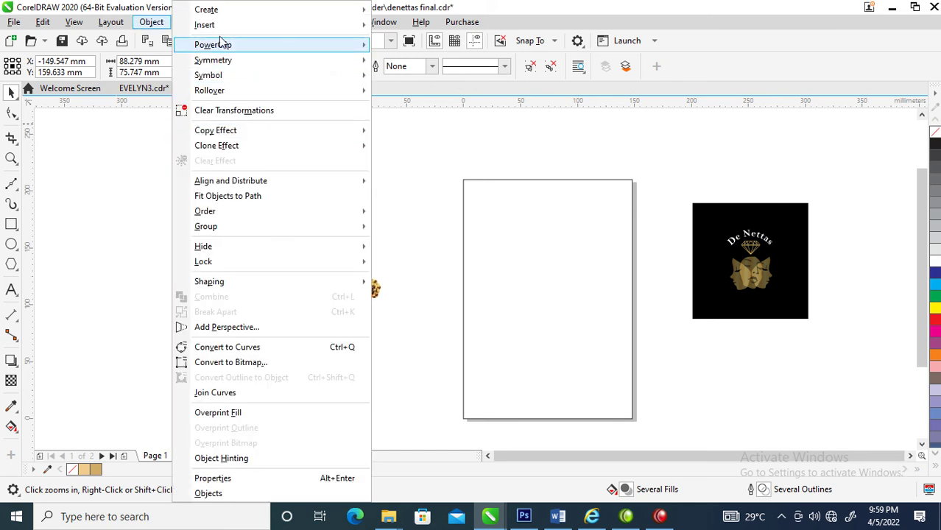
mouse_move(213, 45)
left_click(441, 50)
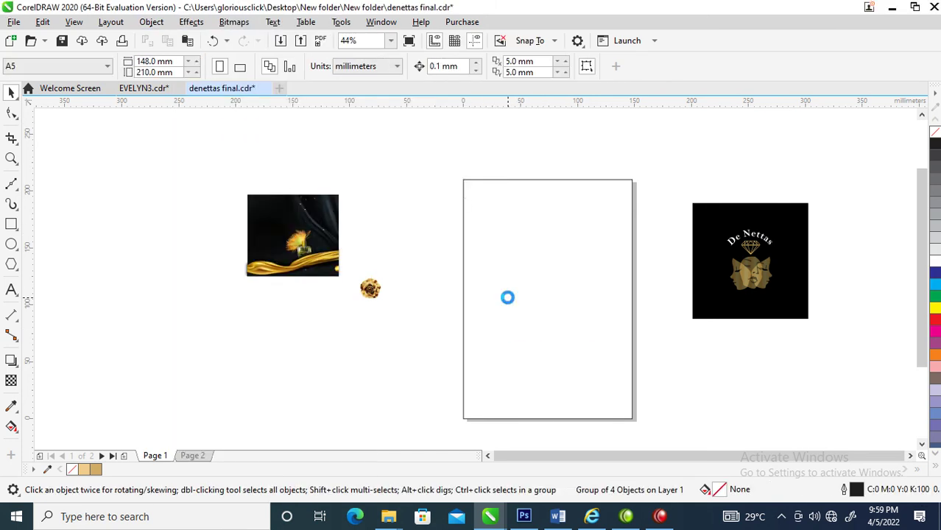
Step: Drop the group into the A5 rectangle, scale it up to fill the frame, and shift it slightly lower
left_click(507, 296)
left_click(562, 308)
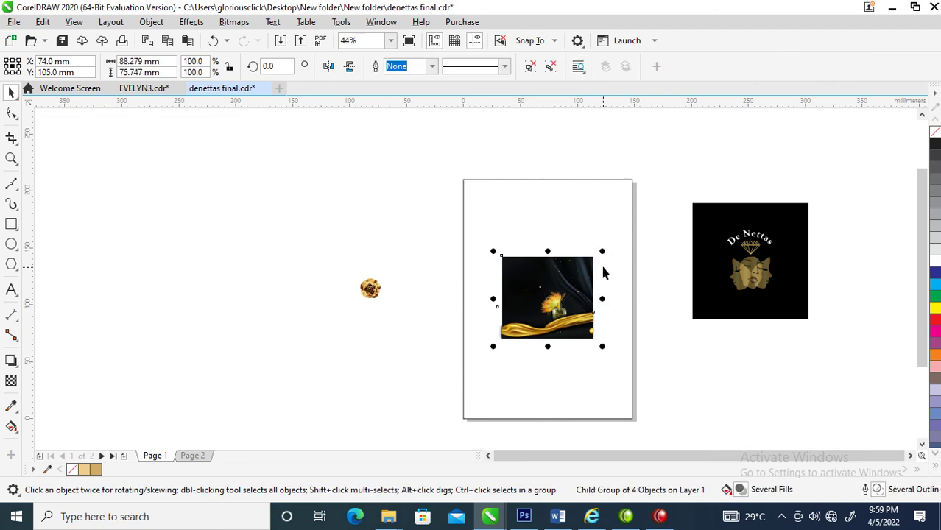
mouse_move(603, 254)
left_mouse_down()
mouse_move(728, 155)
mouse_move(718, 177)
left_mouse_up()
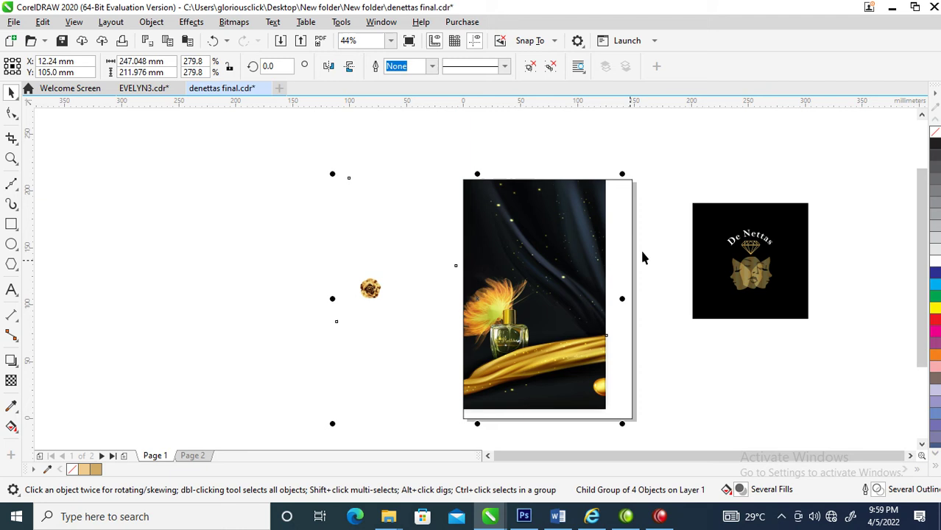
left_click_drag(623, 170, 588, 310)
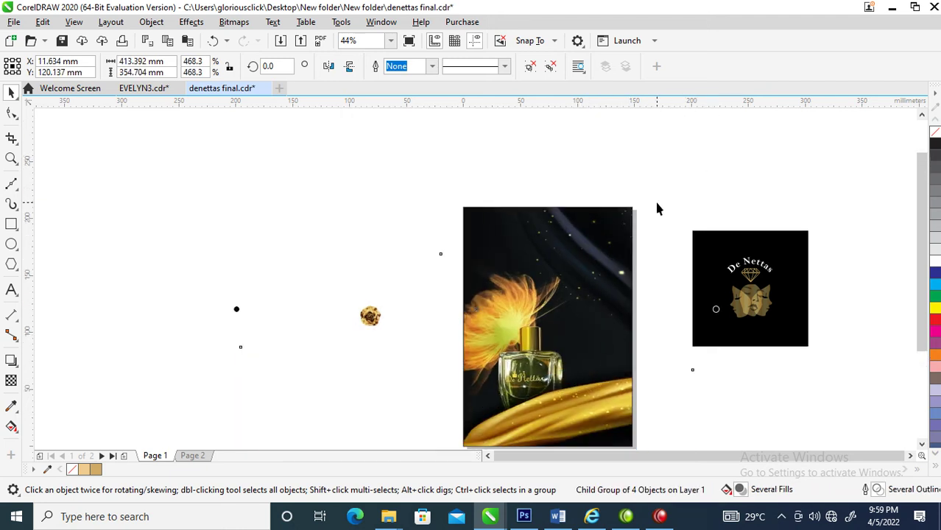
scroll(657, 206, "down", 2)
left_click_drag(683, 159, 681, 175)
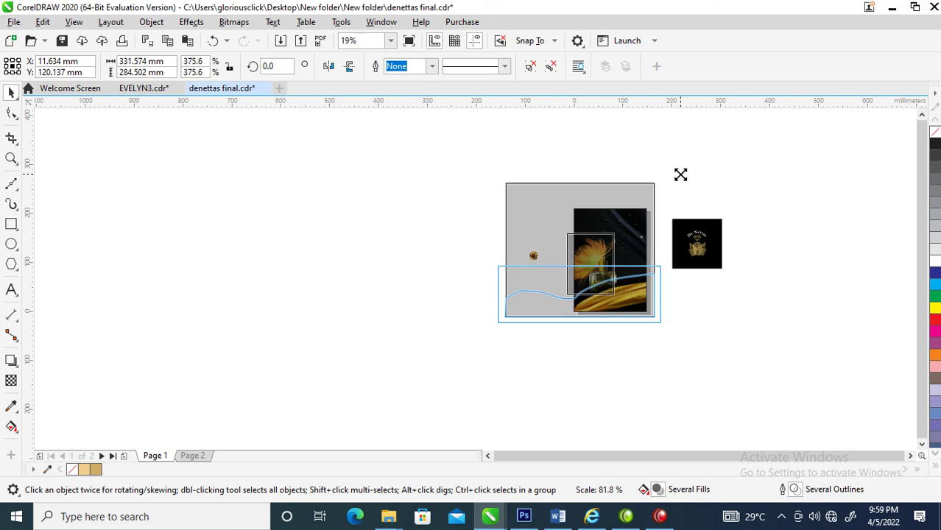
left_click(624, 283, "ctrl")
left_click_drag(626, 283, 626, 290)
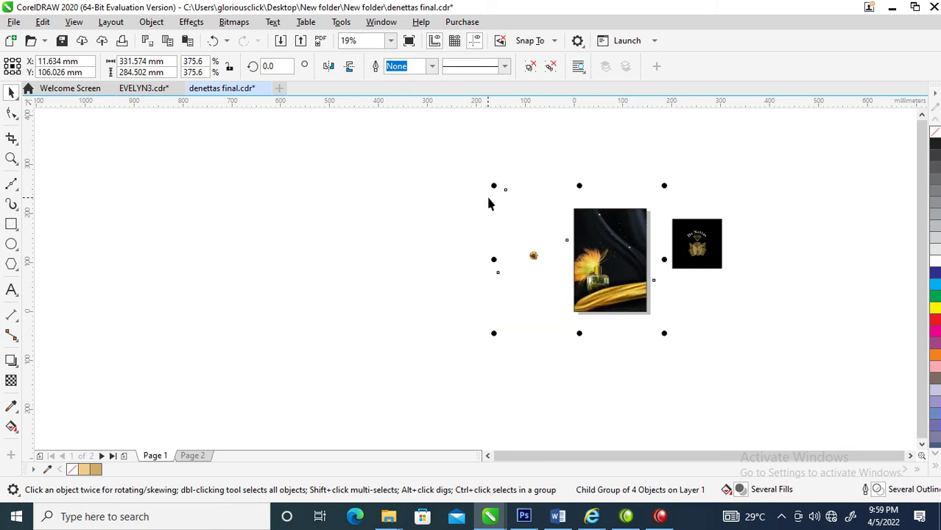
key("F2")
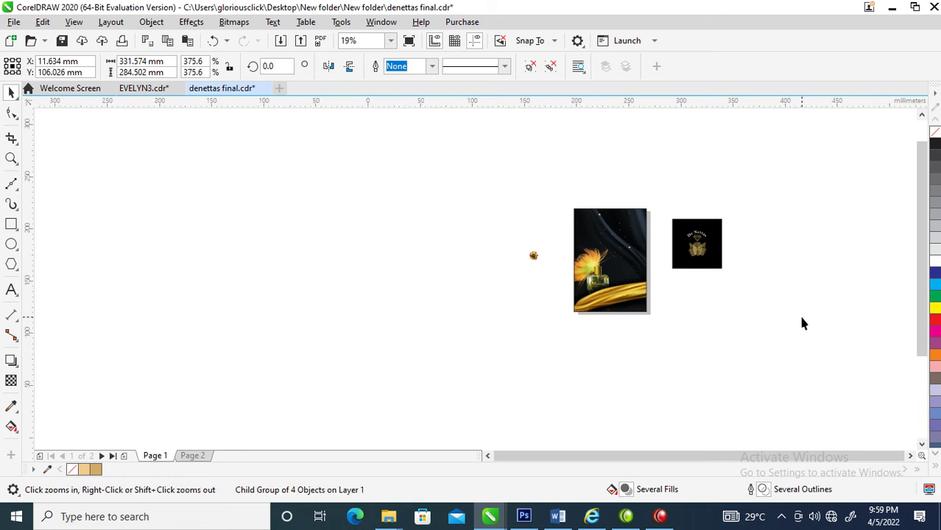
Step: Move the gold rose next to the flyer and enlarge it
left_click(624, 236)
left_click_drag(288, 316, 302, 275)
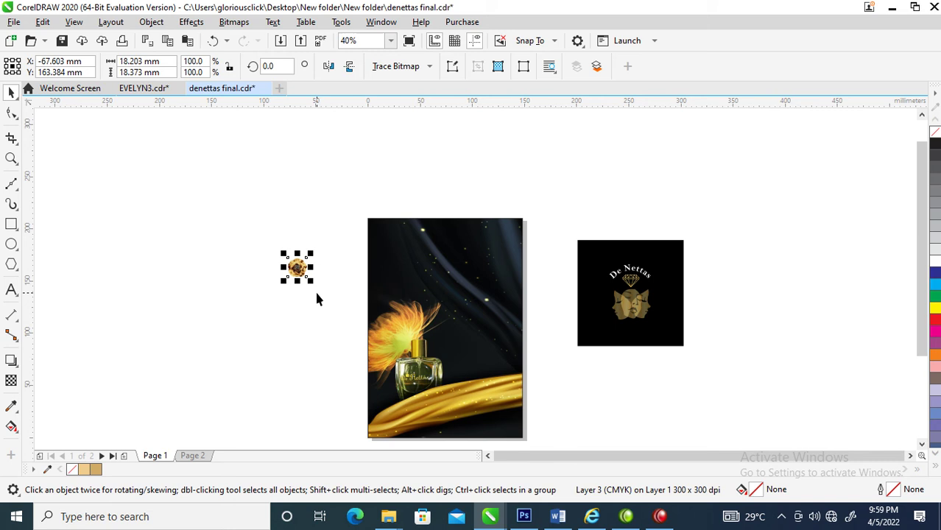
left_click_drag(313, 284, 356, 327)
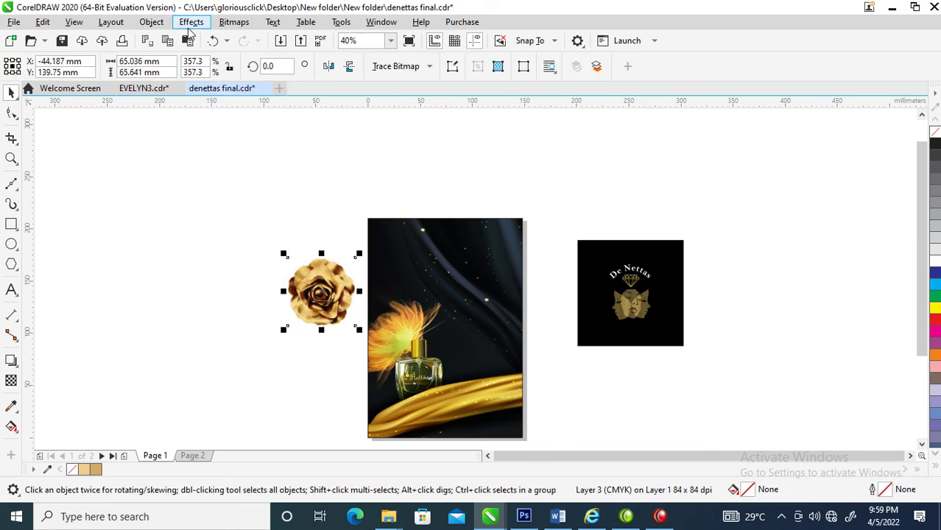
Step: PowerClip the rose inside the flyer frame and position it lower right beside the bottle
left_click(157, 22)
mouse_move(213, 44)
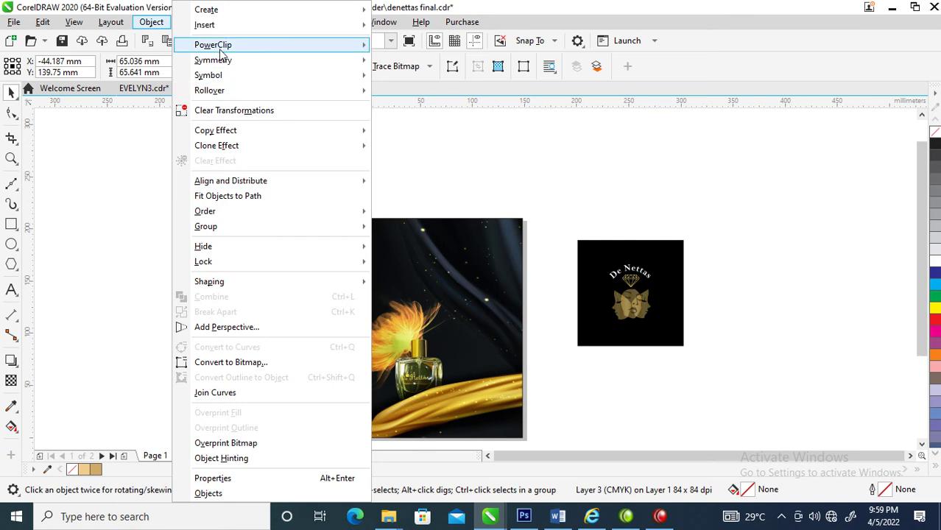
left_click(448, 47)
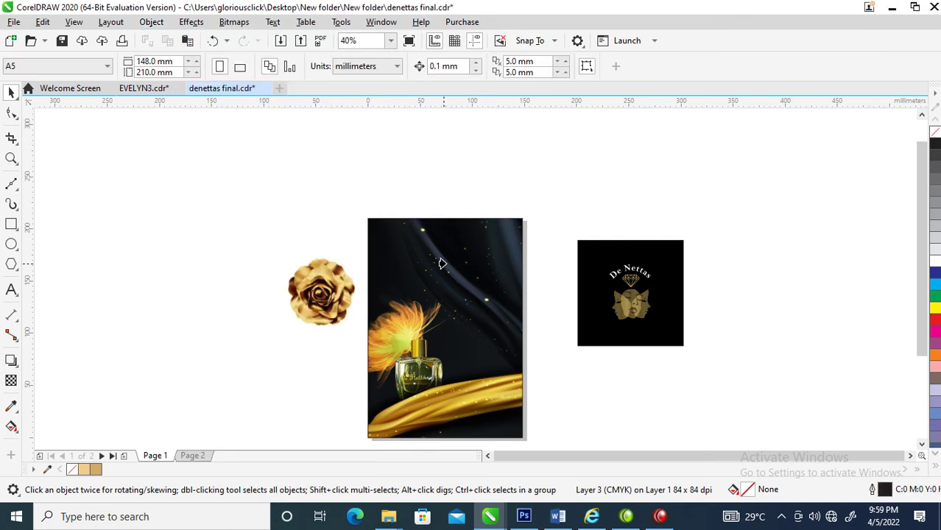
left_click(451, 261)
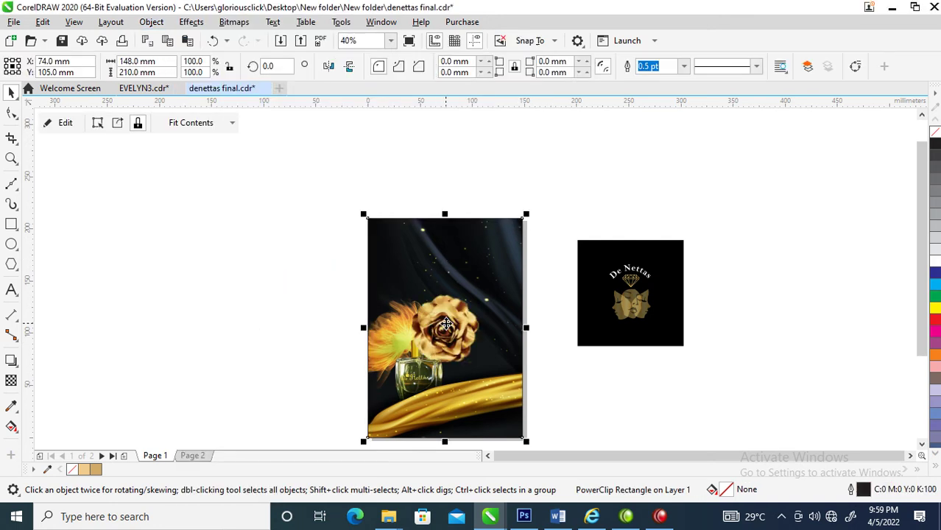
left_click_drag(446, 324, 513, 356)
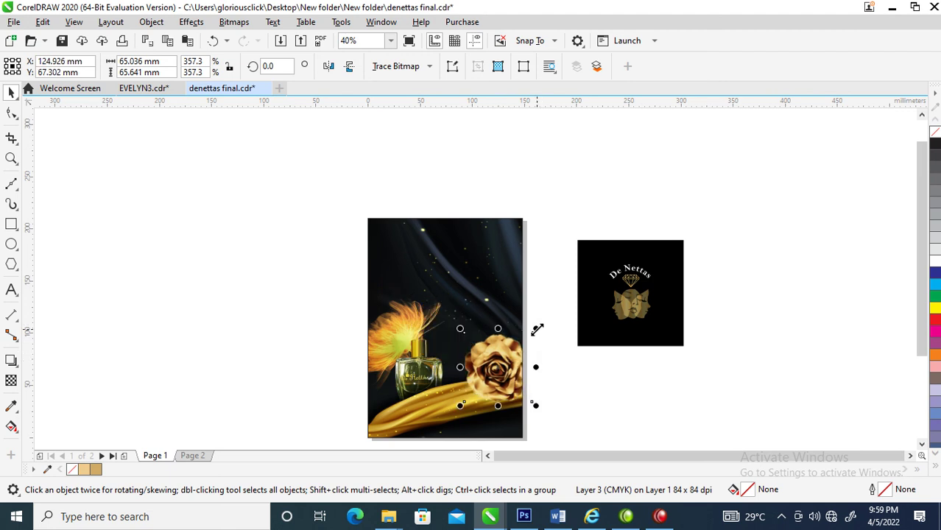
Step: Rescale the clipped rose repeatedly, ending near 423% and cropped along the flyer's right edge
left_click_drag(537, 330, 561, 302)
mouse_move(515, 375)
left_mouse_down()
mouse_move(541, 370)
mouse_move(513, 358)
mouse_move(509, 320)
left_mouse_up()
right_click(516, 294)
key("Escape")
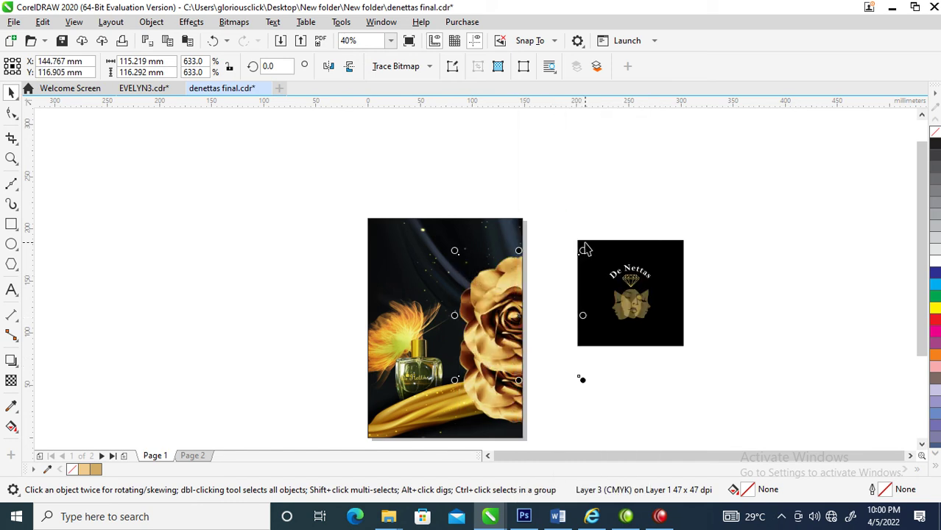
mouse_move(581, 379)
left_mouse_down()
mouse_move(546, 343)
mouse_move(510, 330)
mouse_move(505, 302)
left_mouse_up()
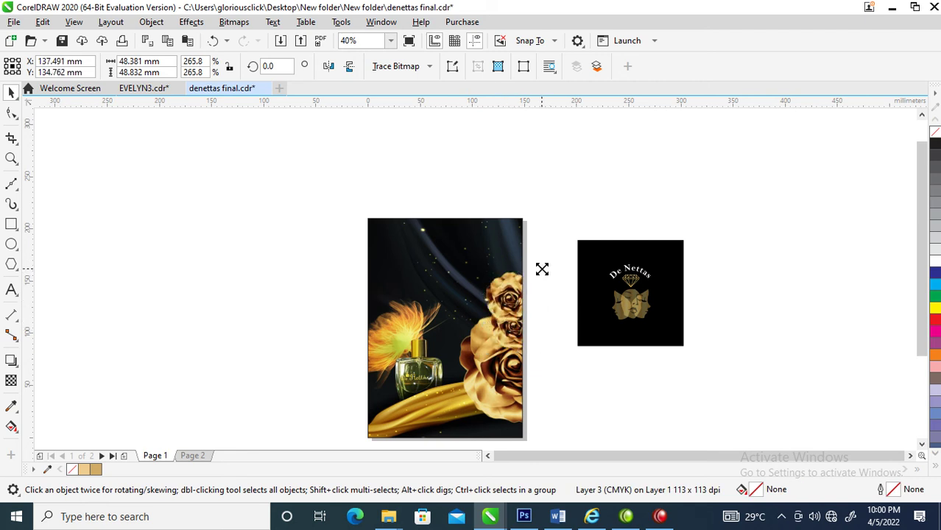
mouse_move(542, 274)
left_mouse_down()
mouse_move(488, 328)
mouse_move(537, 366)
left_mouse_up()
left_click_drag(509, 331, 516, 346)
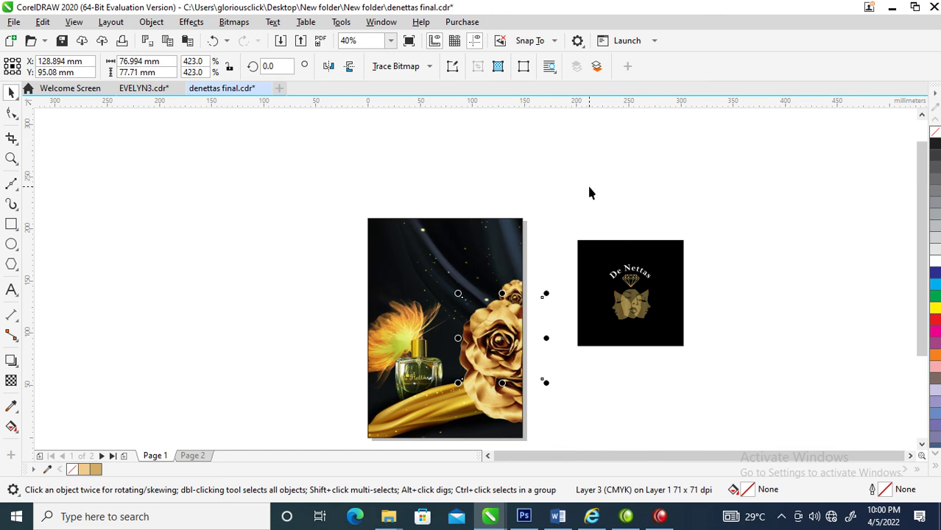
Step: Marquee-select the De Nettas logo and drag a copy onto the flyer's top-left corner
left_click(361, 283)
key("z")
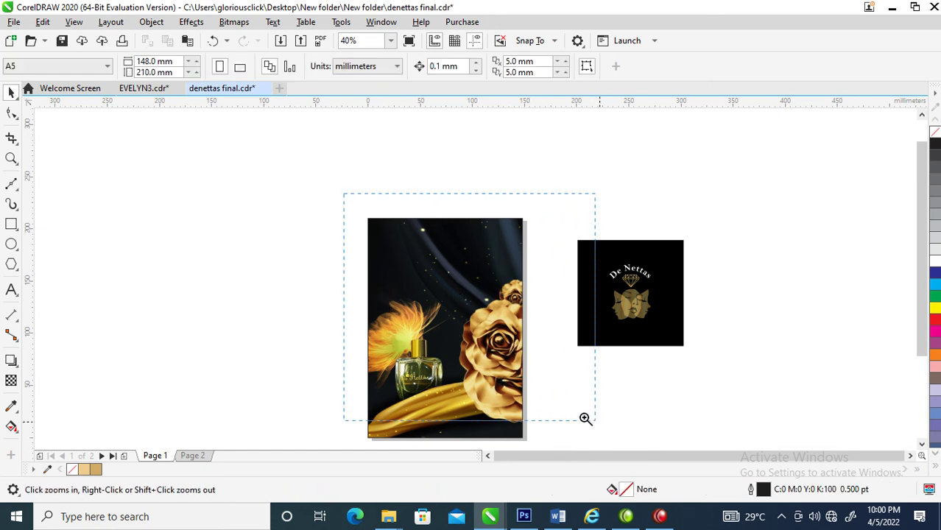
left_click_drag(345, 193, 692, 440)
left_click_drag(570, 140, 692, 324)
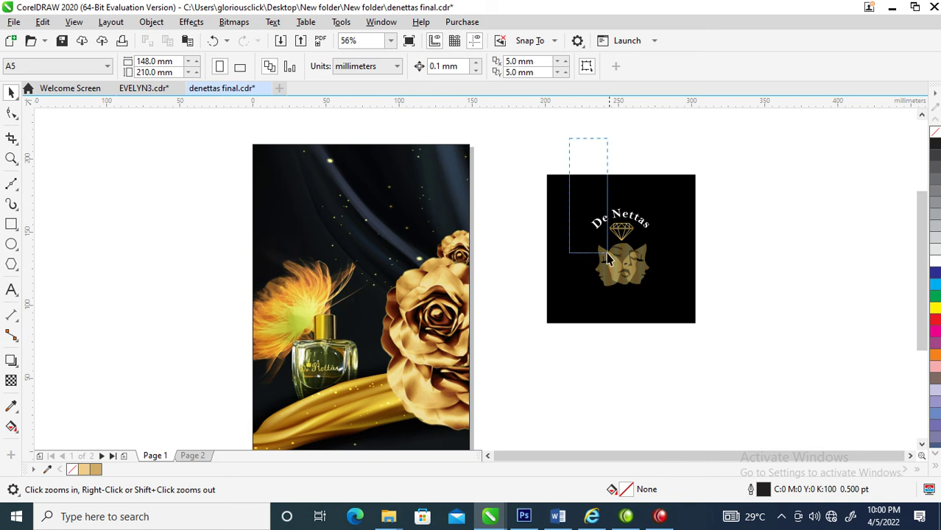
mouse_move(621, 255)
left_mouse_down()
mouse_move(304, 210)
mouse_move(308, 202)
mouse_move(292, 195)
left_mouse_up()
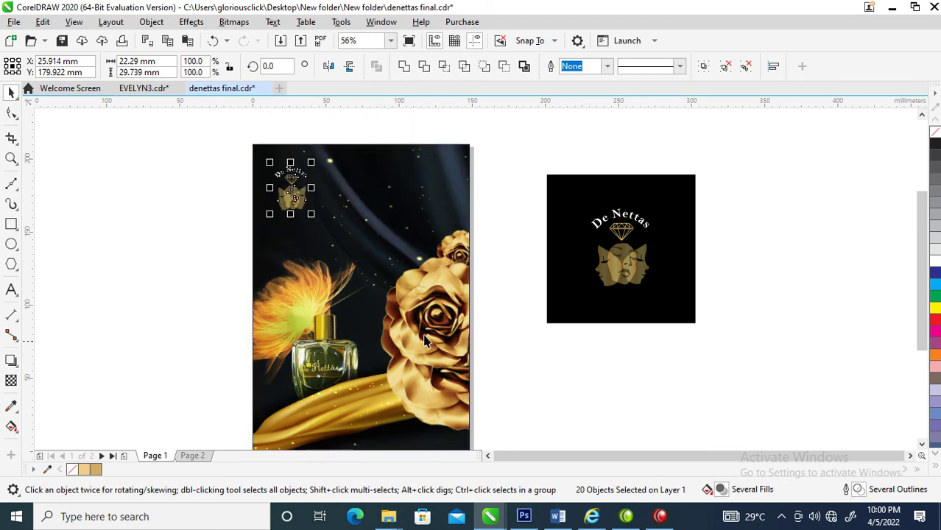
Step: Select the background artwork inside the PowerClip, then shift it down-right and shrink it slightly
left_click(391, 193, "ctrl")
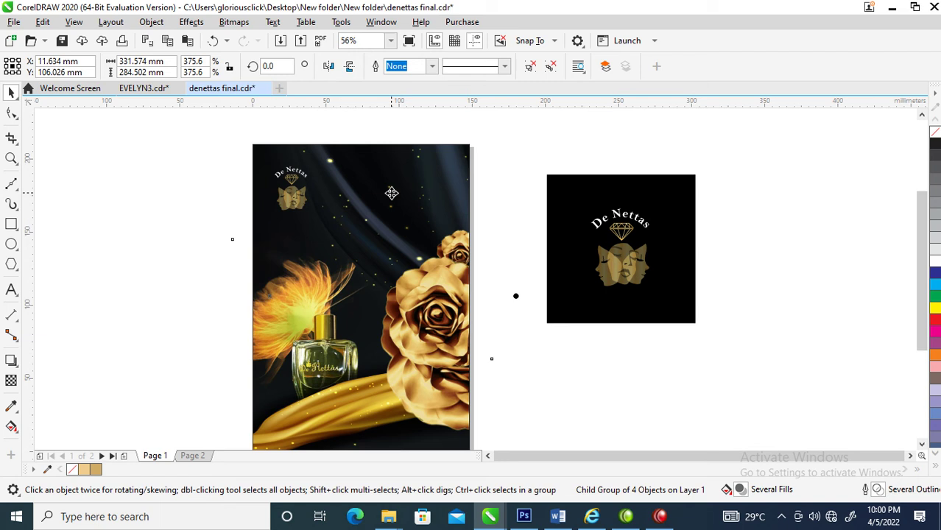
left_click_drag(391, 193, 396, 207)
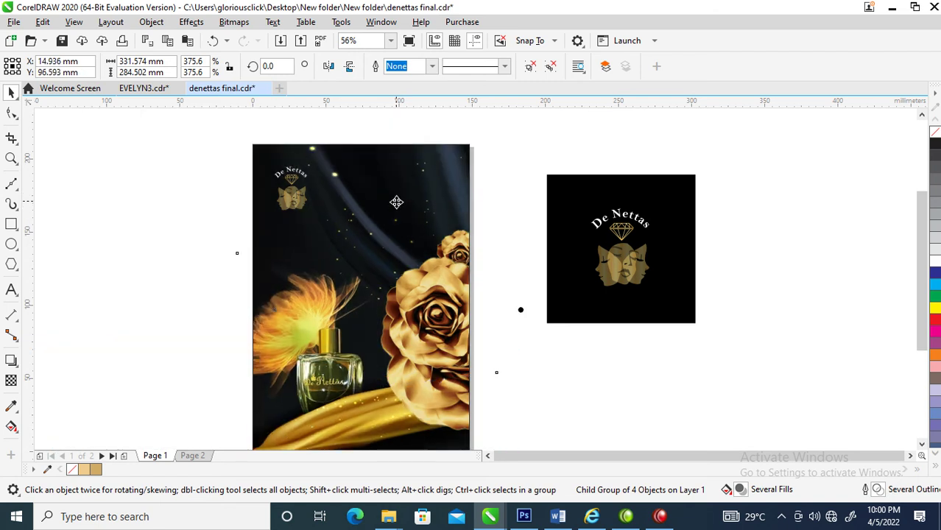
scroll(396, 196, "down", 2)
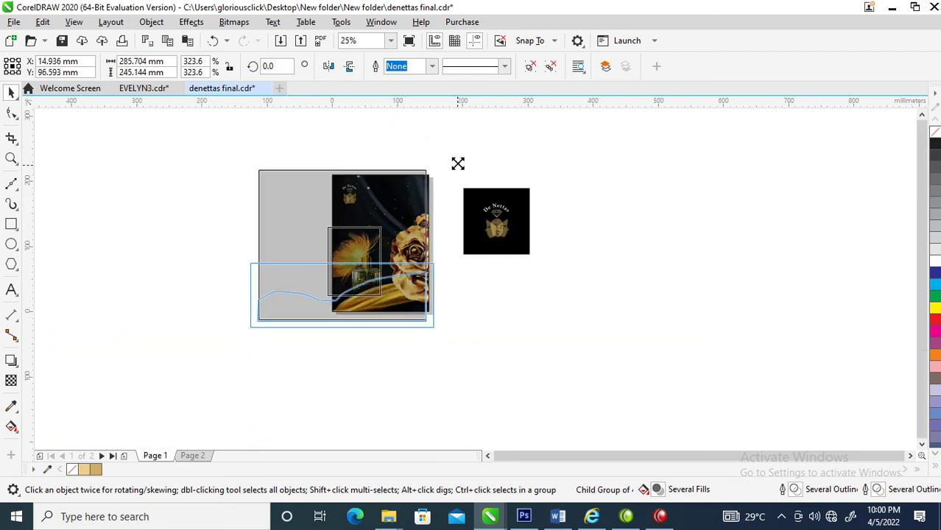
left_click_drag(451, 156, 458, 168, "shift")
left_click_drag(393, 205, 407, 211)
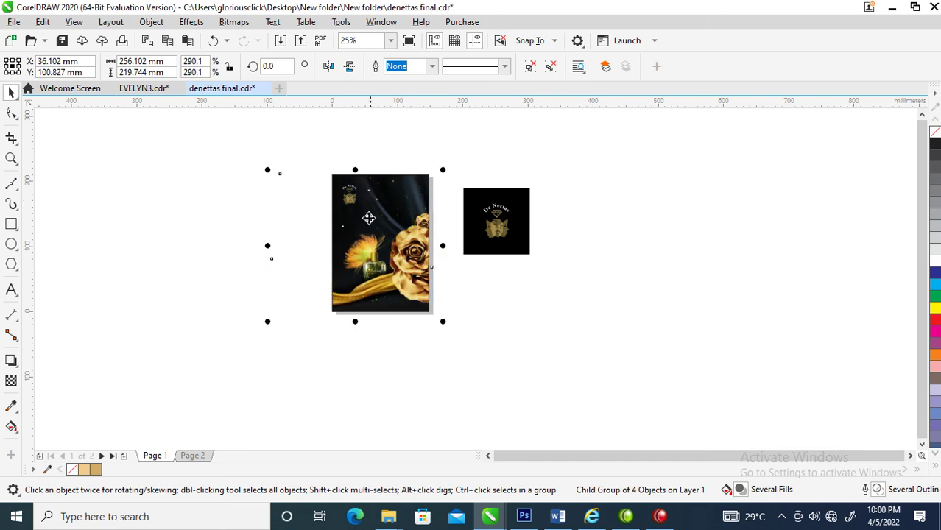
Step: Enlarge and reposition the background artwork so it covers the page to the top edge
key("z")
left_click_drag(277, 151, 508, 338)
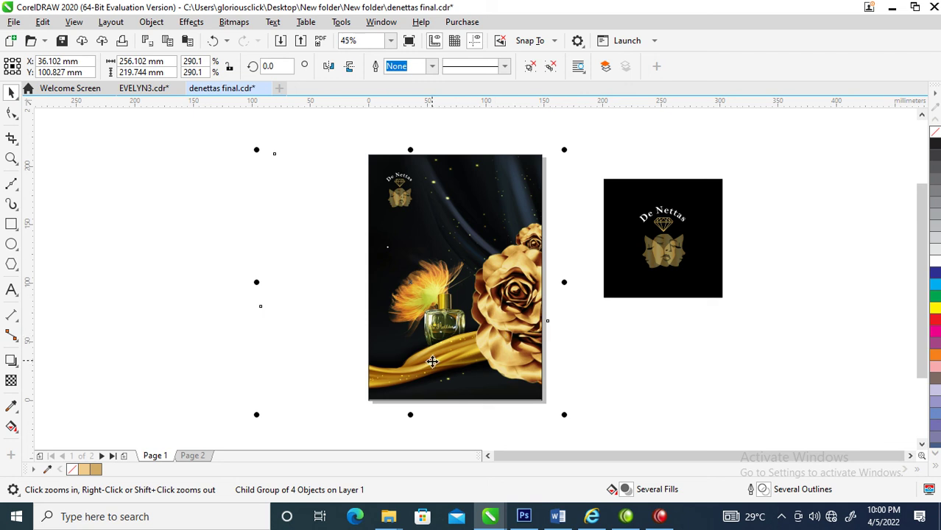
left_click_drag(253, 418, 232, 434)
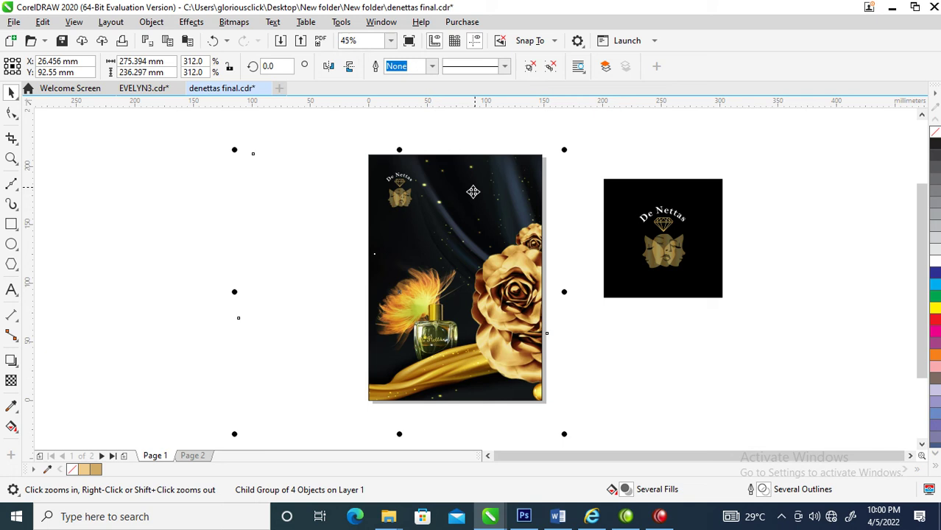
left_click_drag(473, 189, 483, 211)
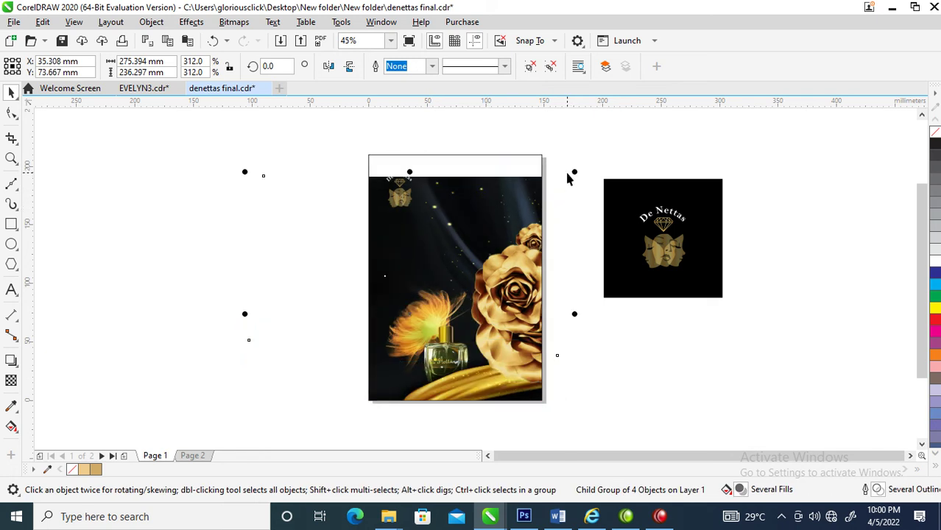
left_click_drag(578, 170, 592, 151)
mouse_move(475, 229)
left_mouse_down()
mouse_move(449, 235)
mouse_move(471, 230)
left_mouse_up()
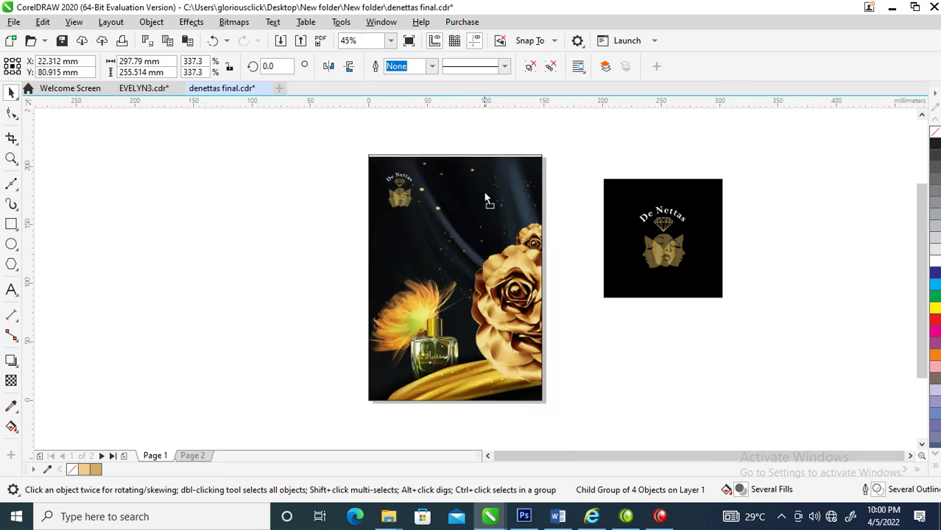
left_click_drag(485, 199, 488, 187)
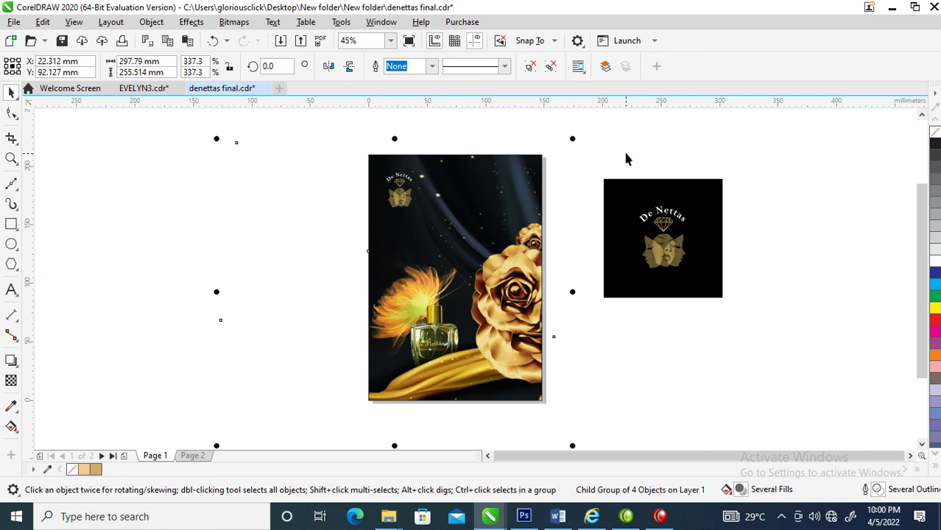
key("Escape")
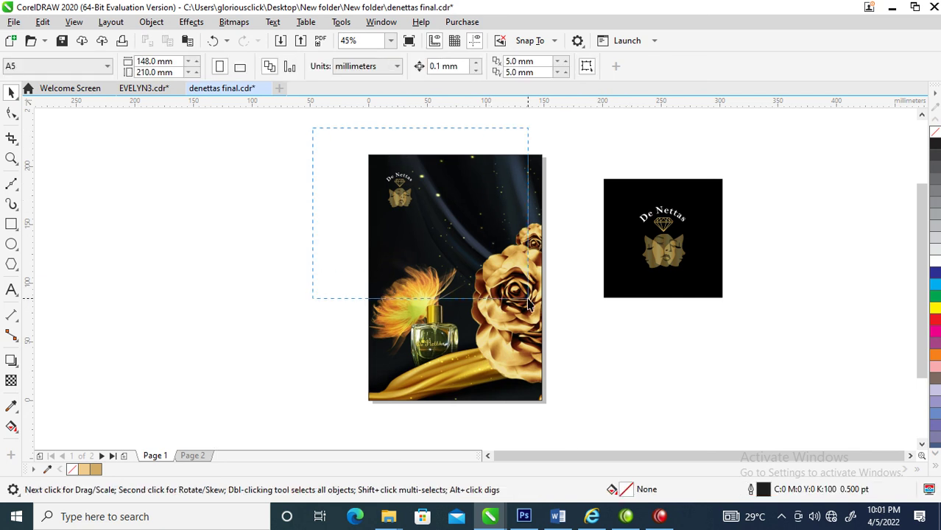
left_click_drag(313, 126, 549, 346)
scroll(501, 177, "up", 3)
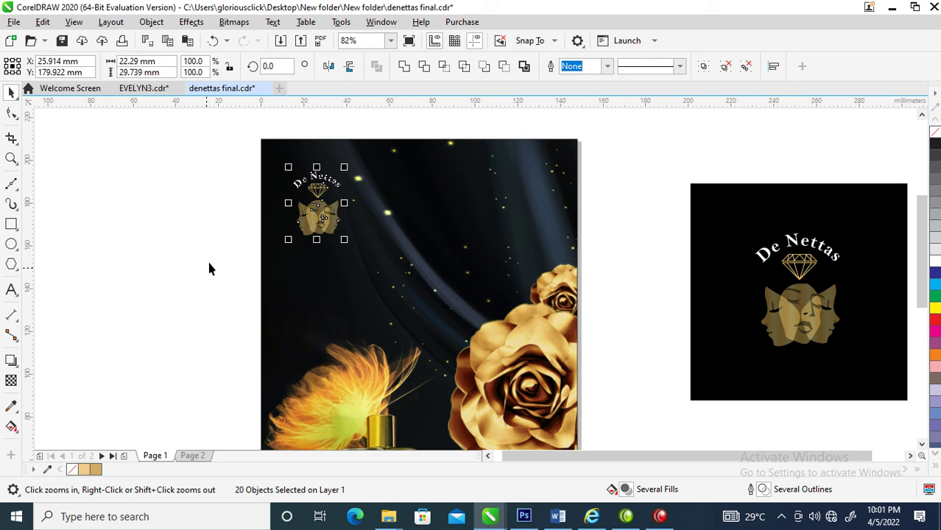
Step: Add a text entry near the flyer's top, fill it white and scale it up
left_click(221, 208)
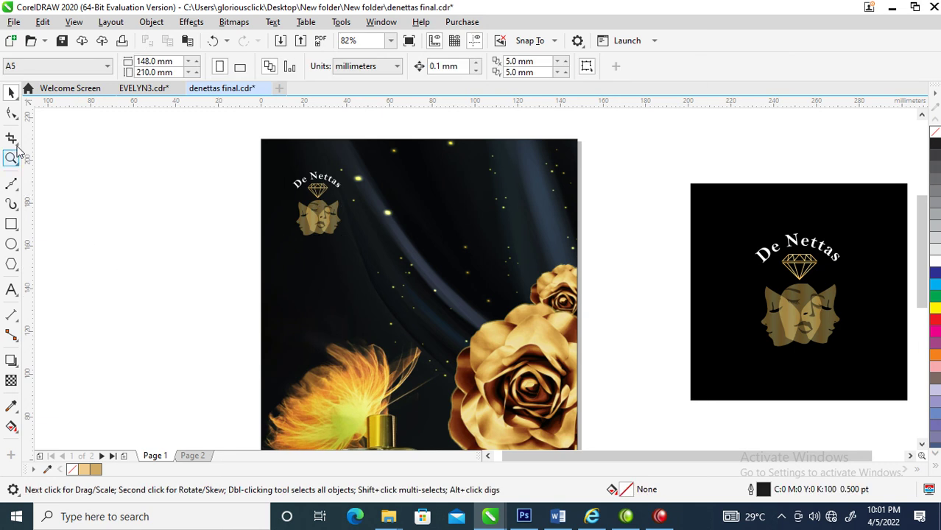
left_click(11, 290)
left_click(427, 186)
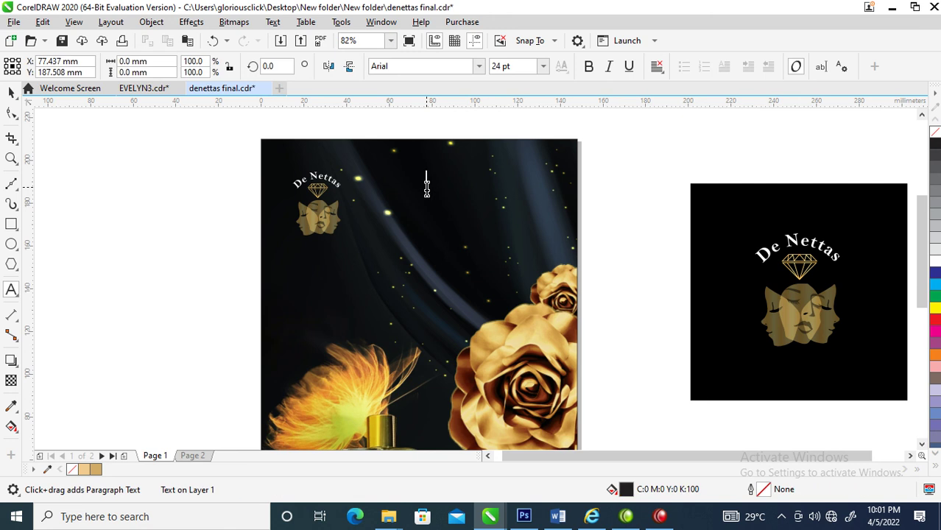
type("o")
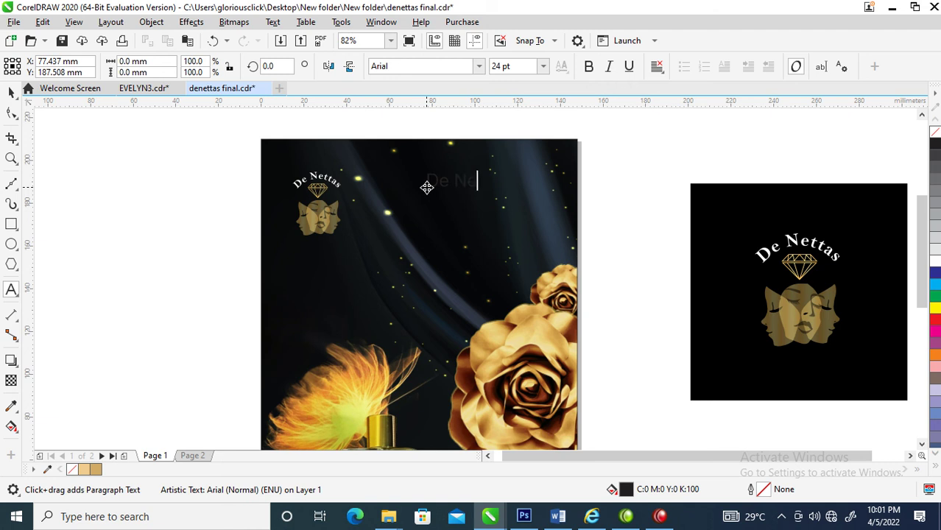
key("ctrl+space")
left_click(936, 262)
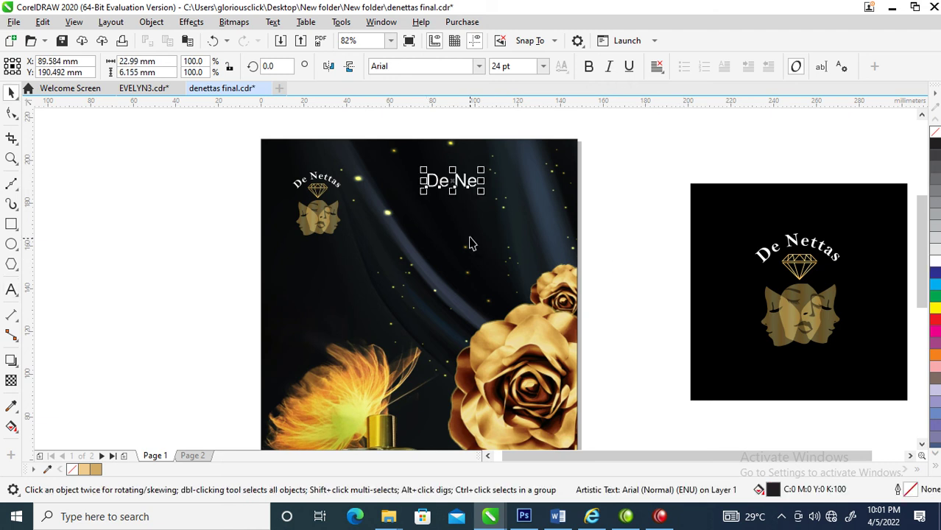
left_click_drag(481, 190, 506, 219)
key("F8")
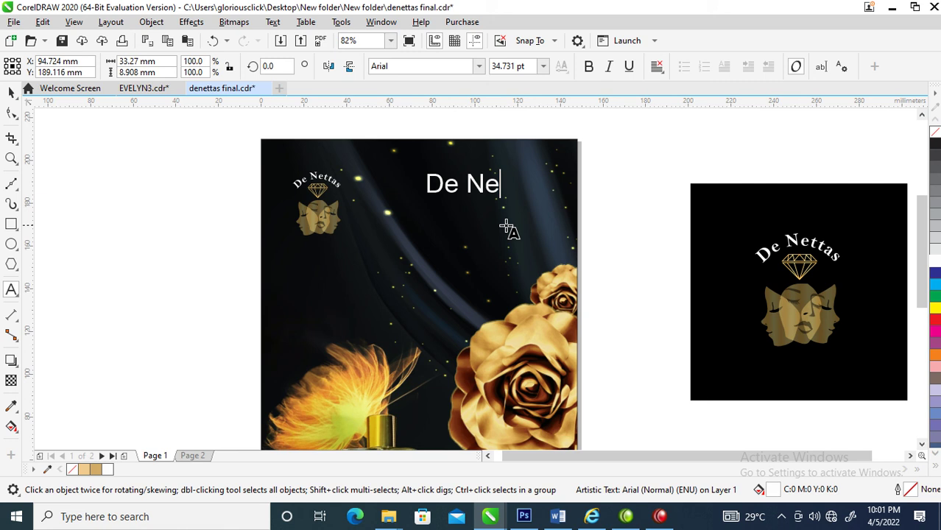
Step: Finish the text as 'De Nettas' over 'perfume', with a tagline line ending 'for you'
type("tt")
type("as")
key("Return")
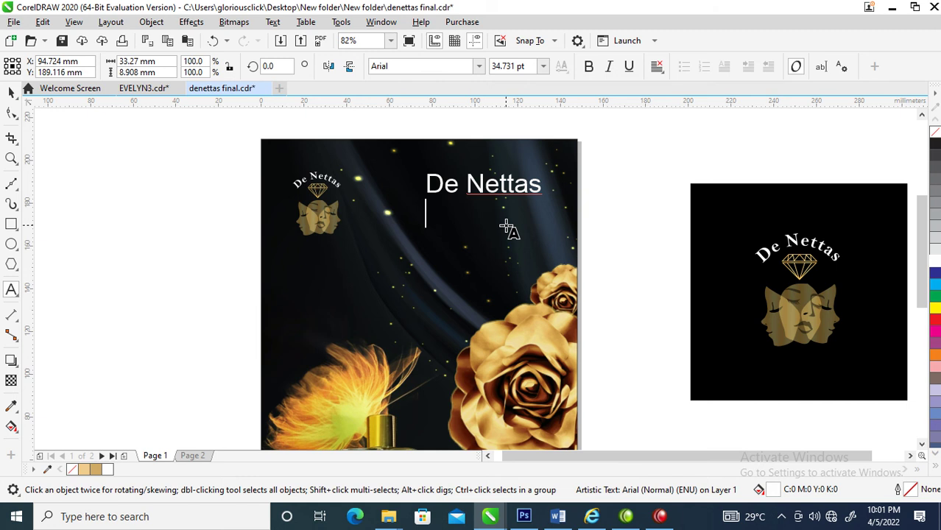
type("perfu")
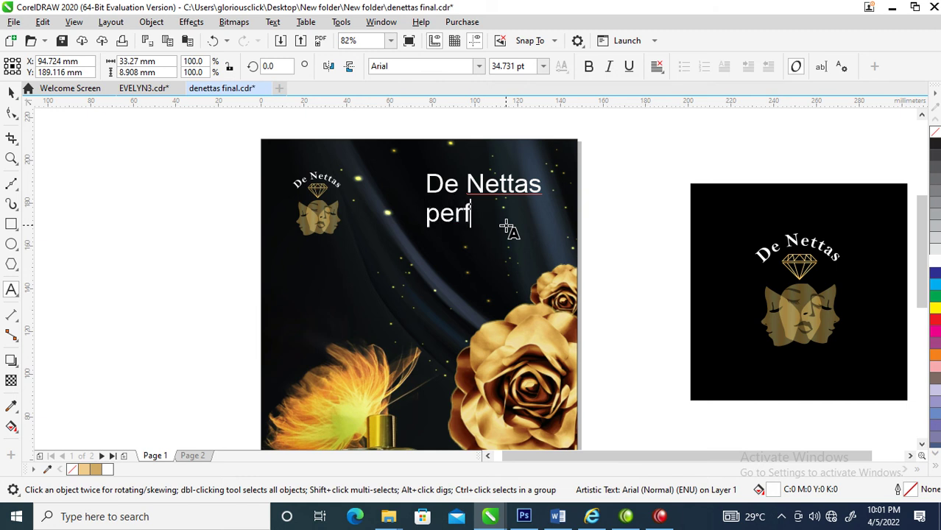
type("me")
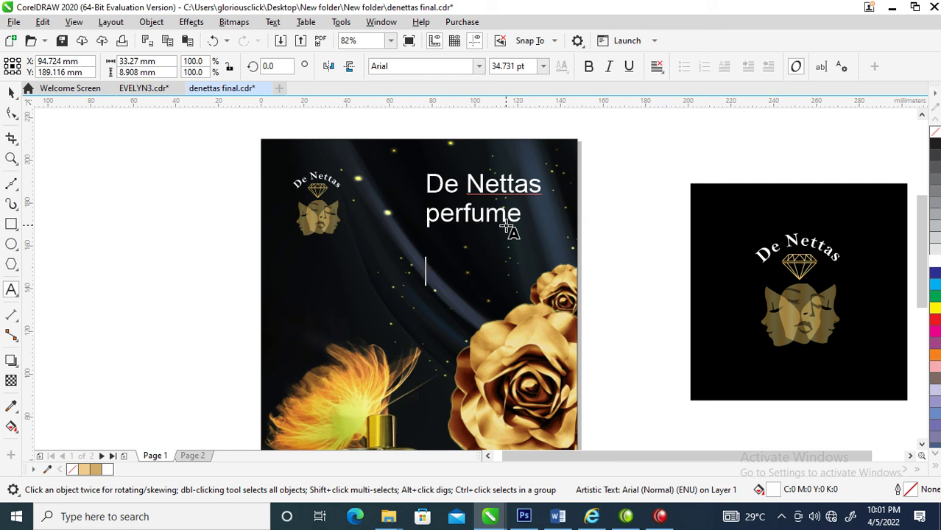
type("Cl")
type("a")
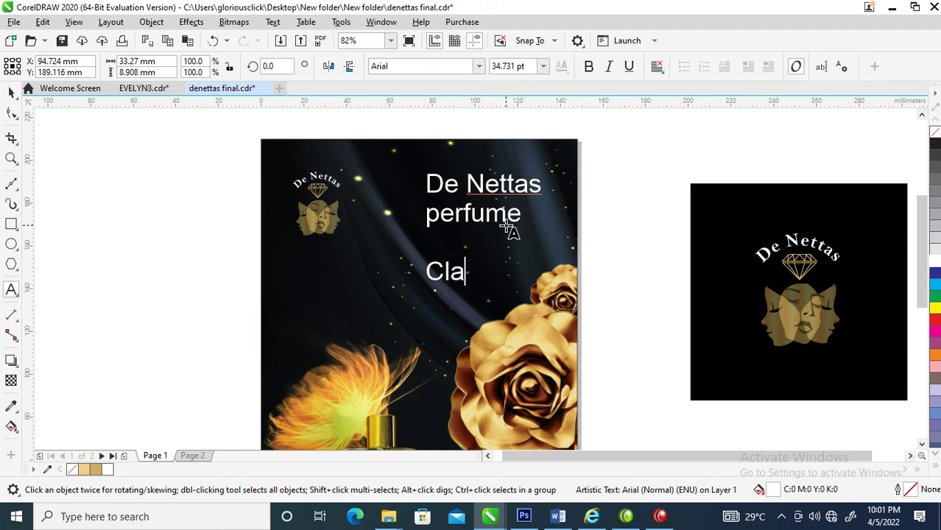
type("ss")
type("ic")
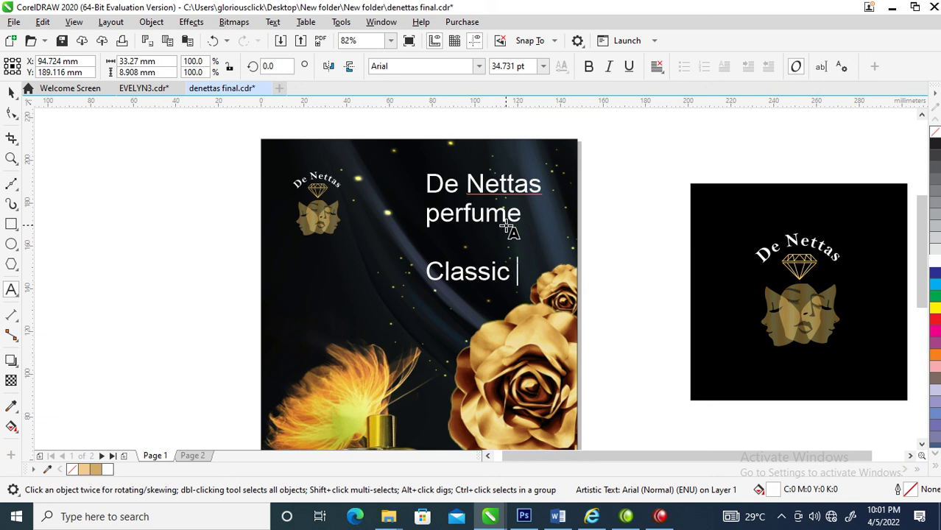
type("and")
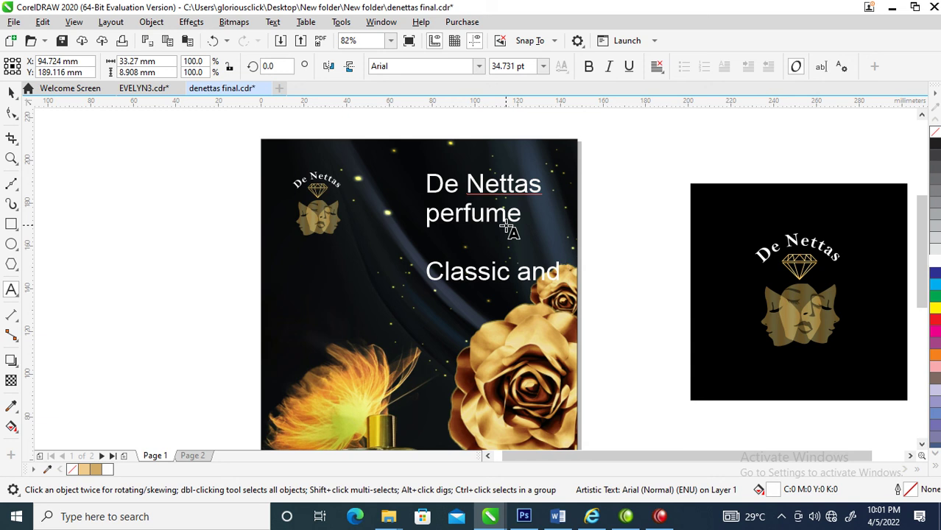
type(" ele")
type("gant")
type("for yo")
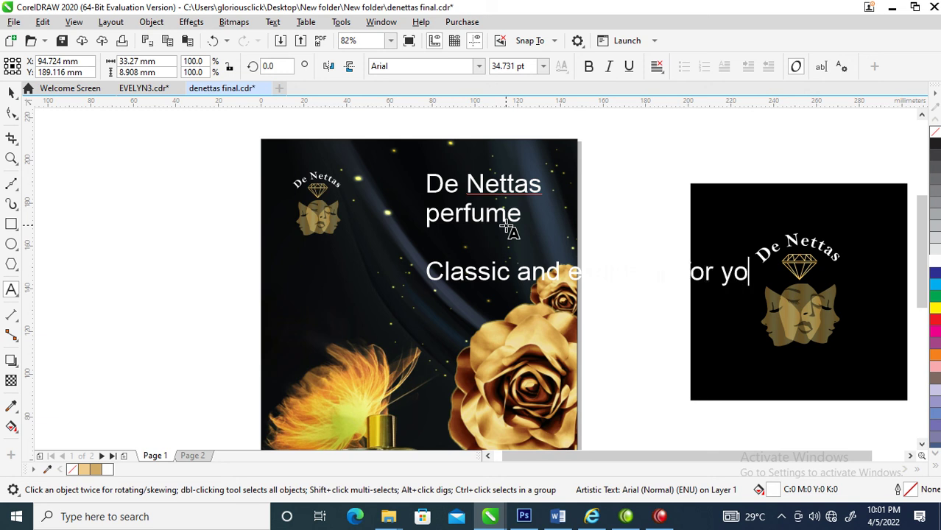
type("u")
key("ctrl+space")
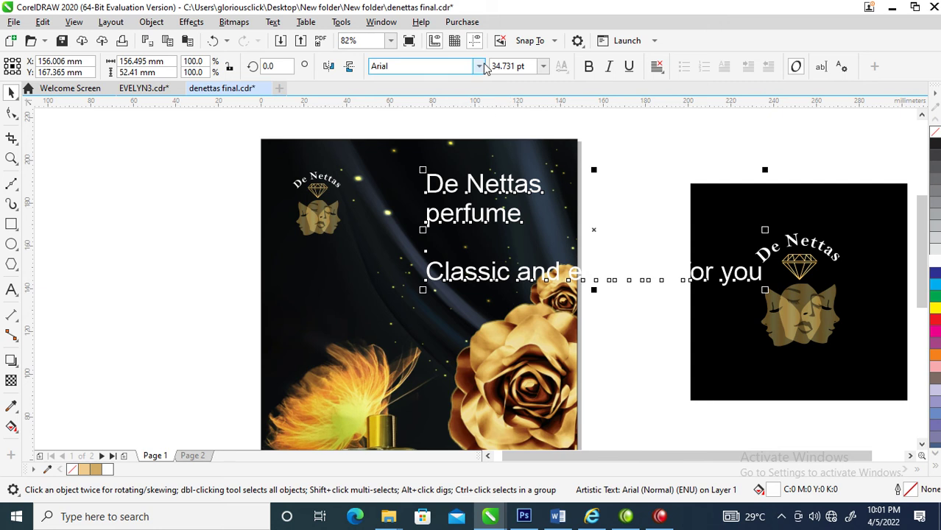
Step: Set the text in Trajan Pro, then shrink it and move it into the poster's upper area
left_click(478, 67)
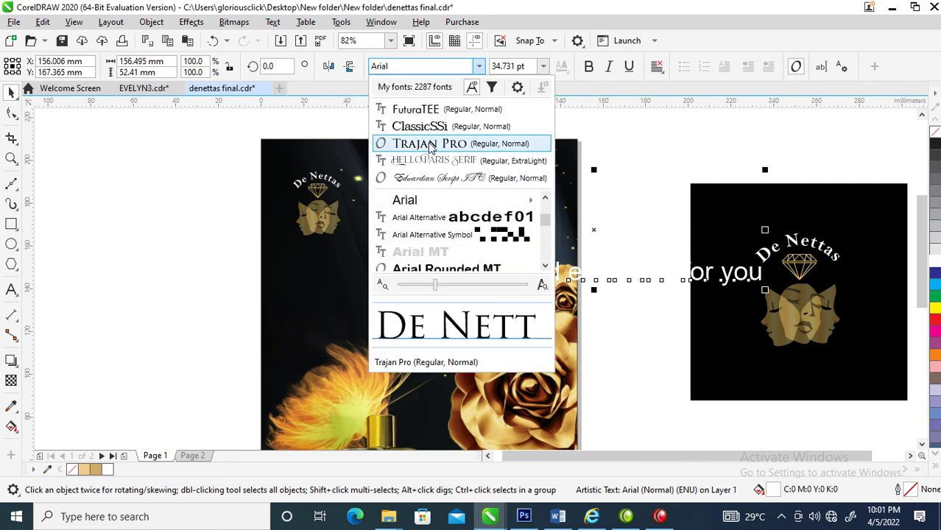
left_click(431, 145)
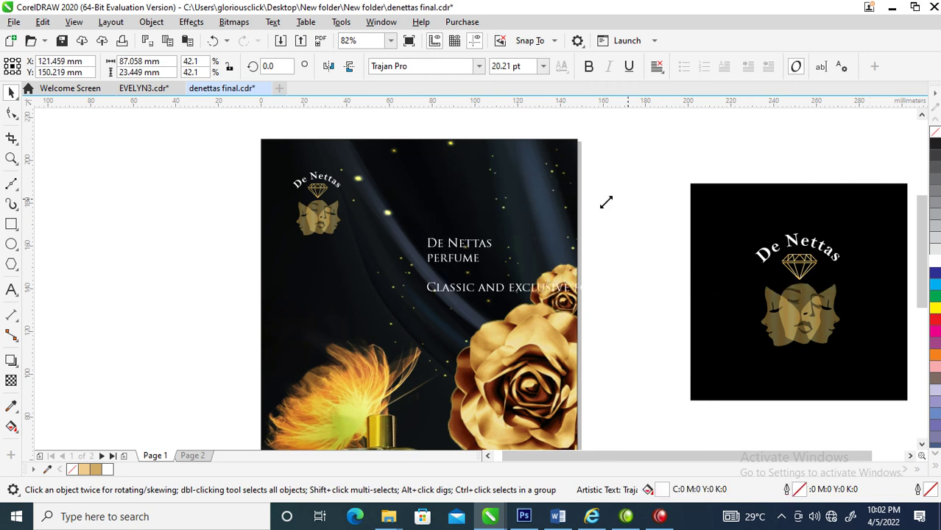
left_click_drag(874, 171, 558, 254)
left_click_drag(465, 259, 400, 208)
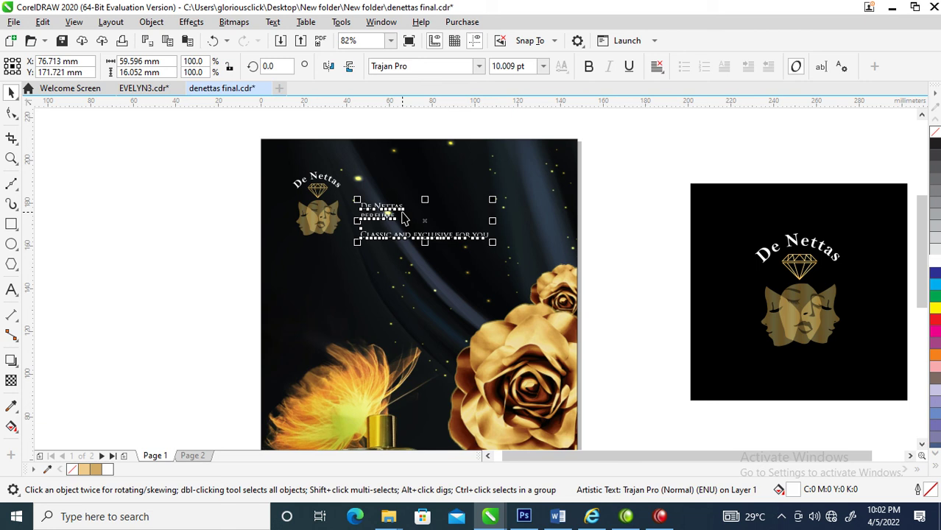
Step: Enlarge the De Nettas line into a large Hello Paris Serif heading
left_click(403, 217)
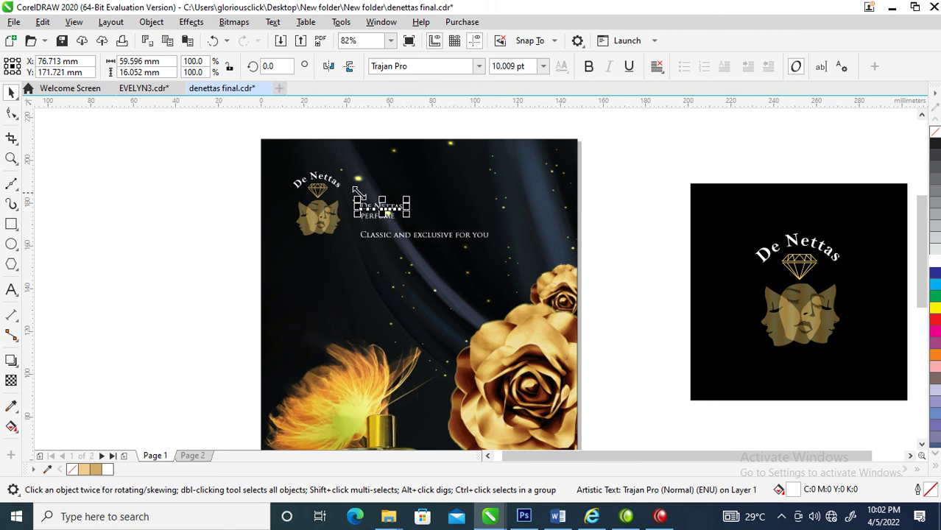
left_click_drag(407, 198, 534, 158)
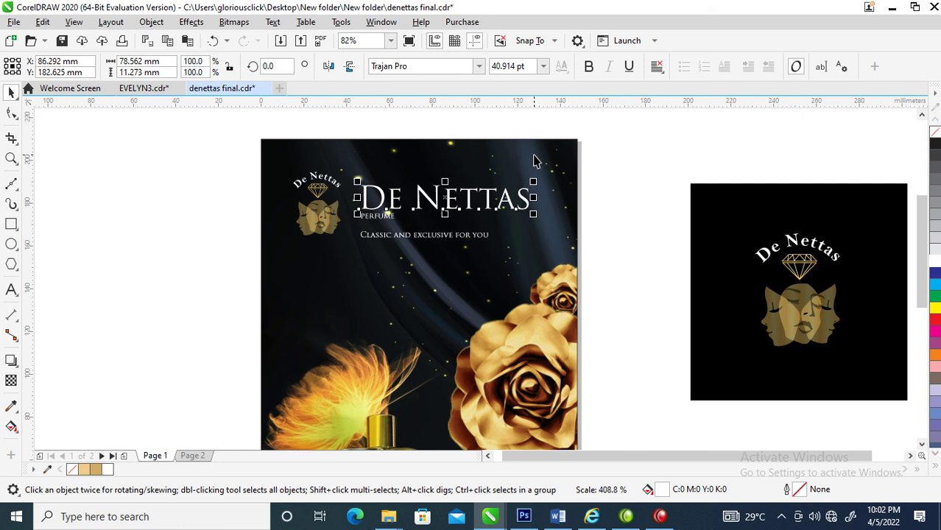
left_click(479, 66)
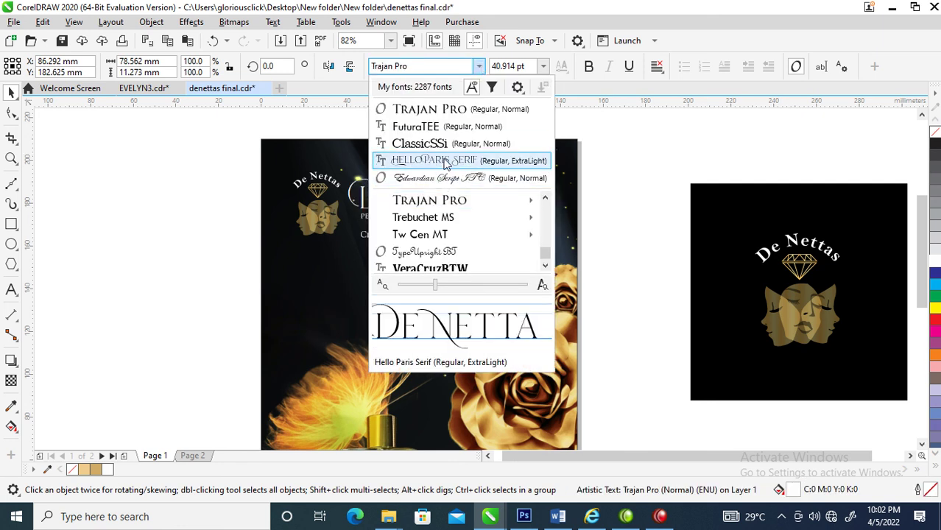
left_click(445, 164)
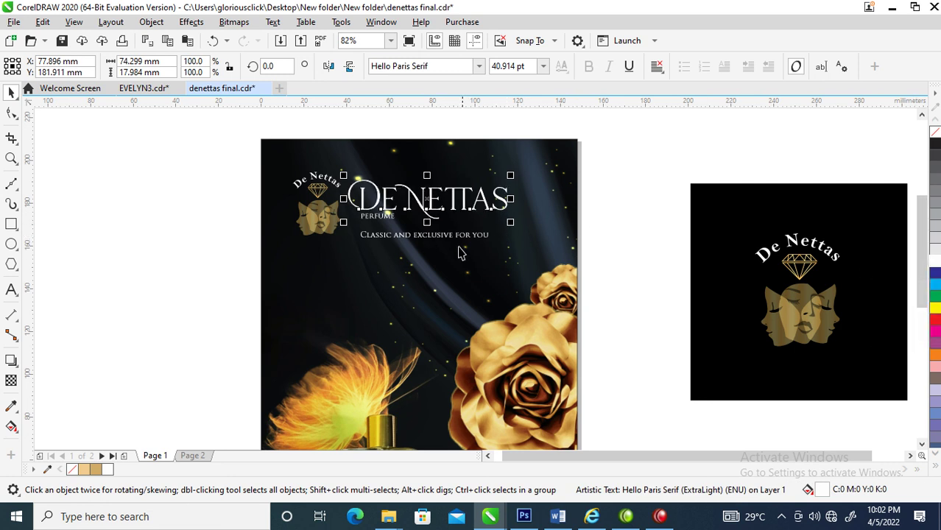
Step: Place PERFUME beneath the heading and widen its letter spacing
left_click_drag(379, 218, 463, 220)
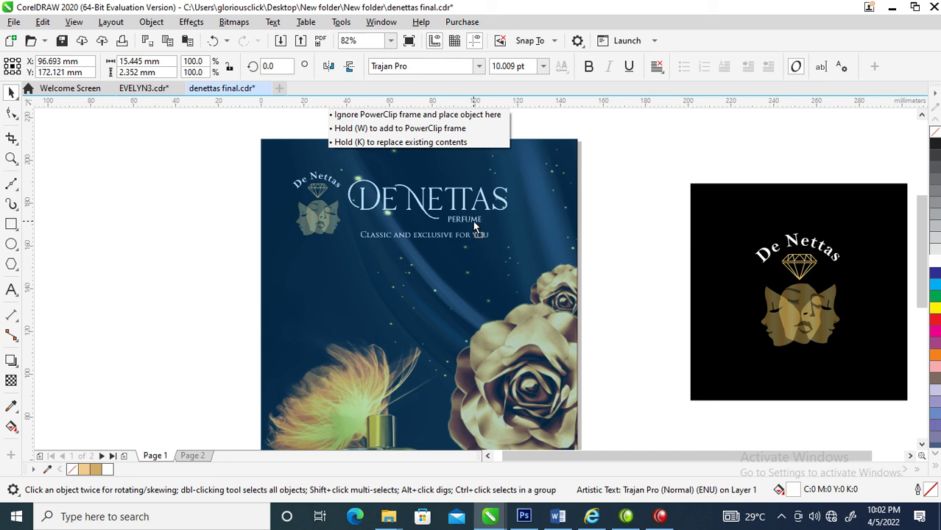
key("z")
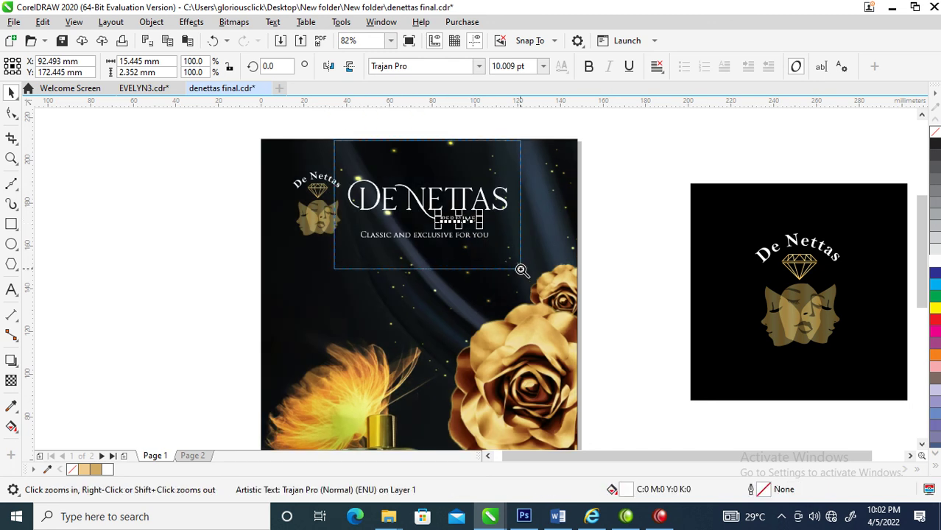
left_click_drag(332, 139, 622, 326)
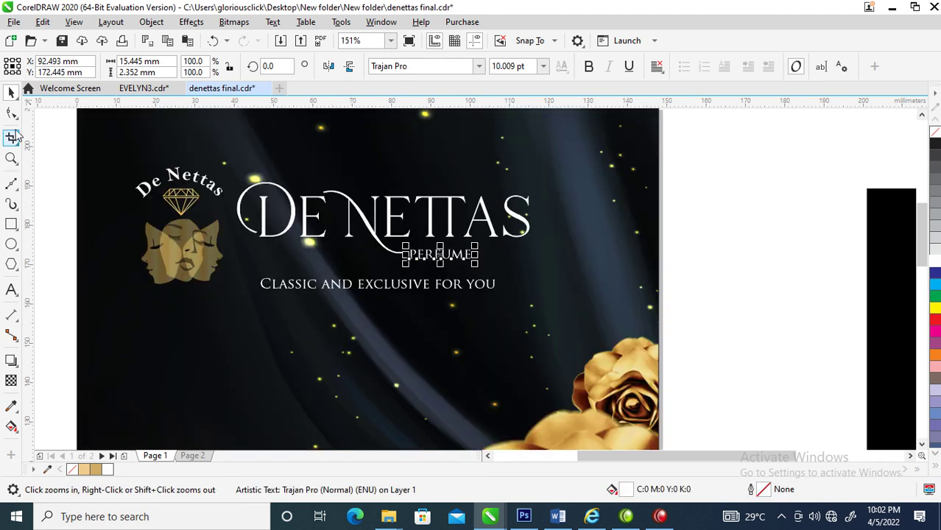
left_click(12, 113)
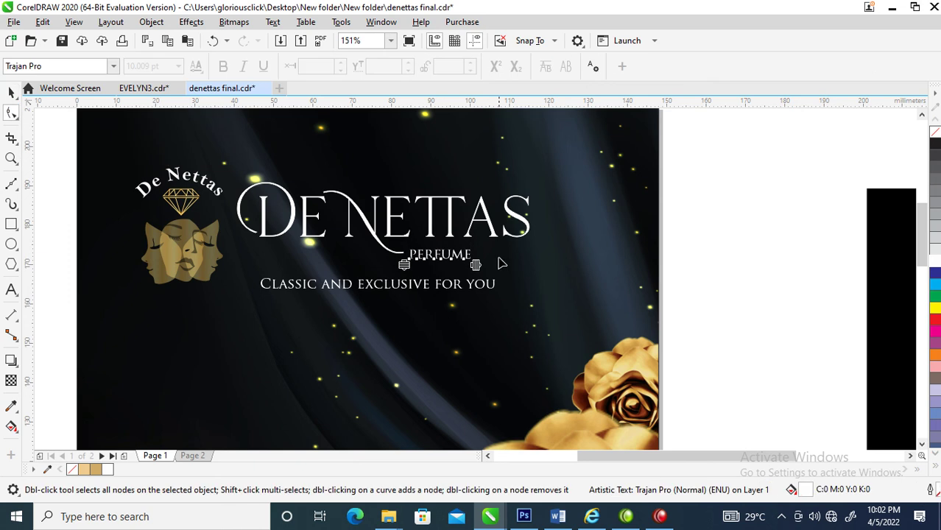
mouse_move(476, 265)
left_mouse_down()
mouse_move(567, 255)
mouse_move(528, 256)
left_mouse_up()
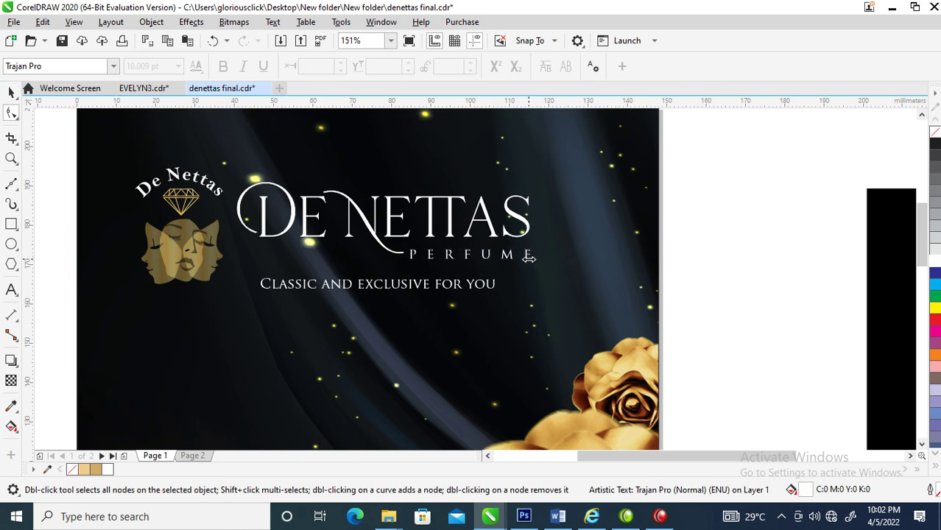
key("space")
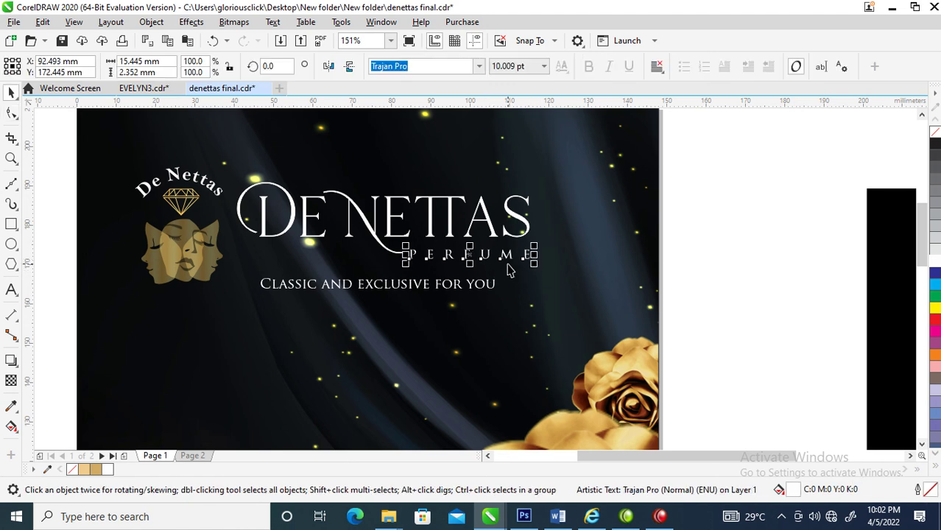
left_click_drag(508, 258, 508, 255)
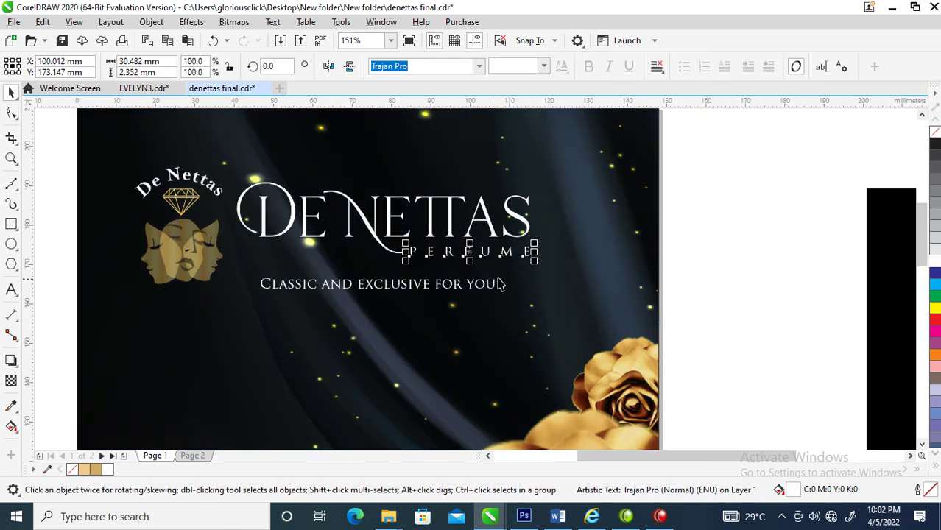
Step: Shrink the CLASSIC AND EXCLUSIVE FOR YOU tagline slightly and widen its letter spacing
left_click(491, 286)
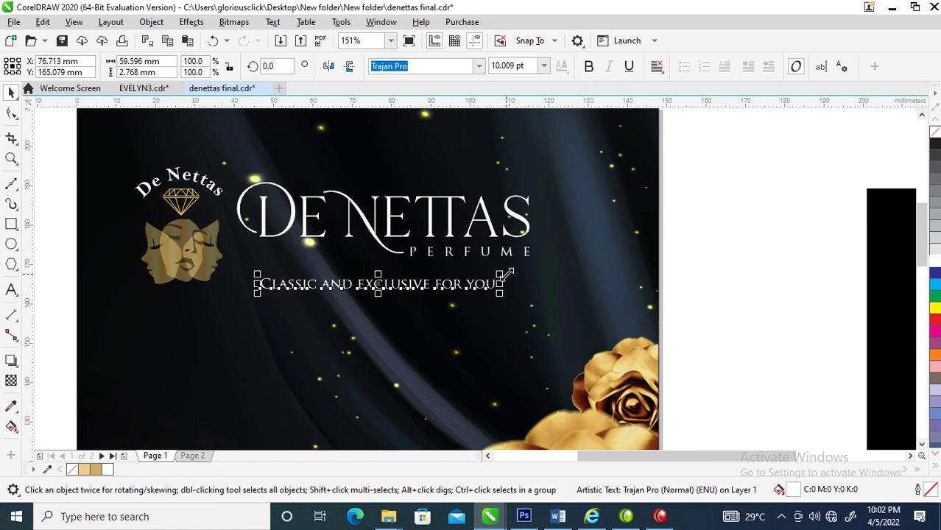
left_click_drag(506, 274, 420, 290)
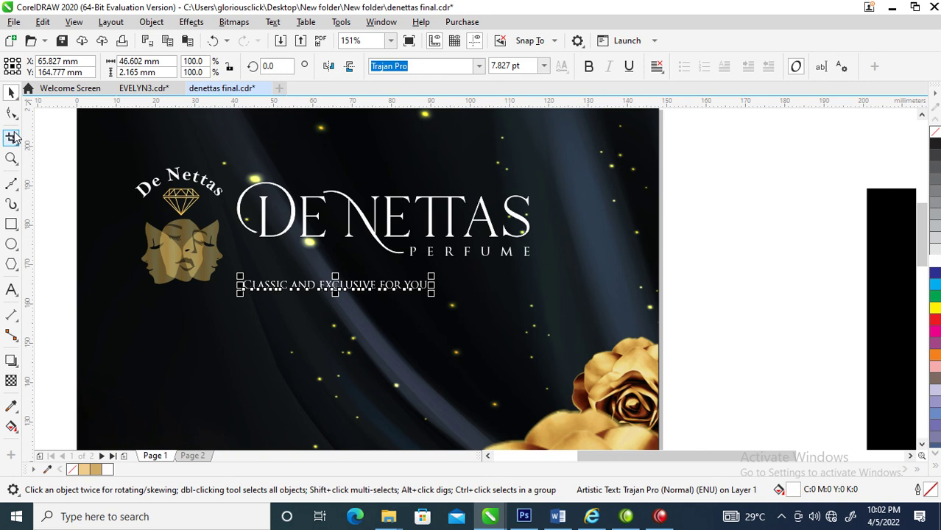
left_click(11, 113)
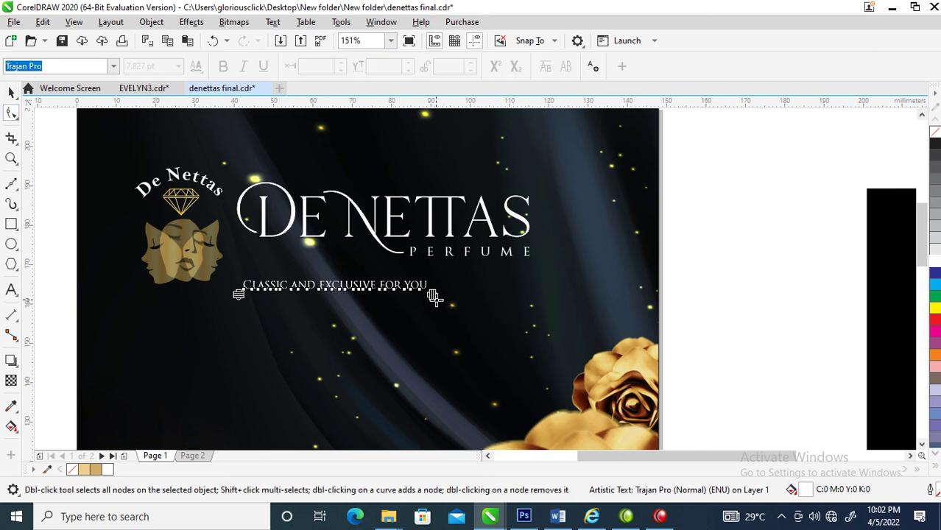
left_click_drag(433, 296, 557, 318)
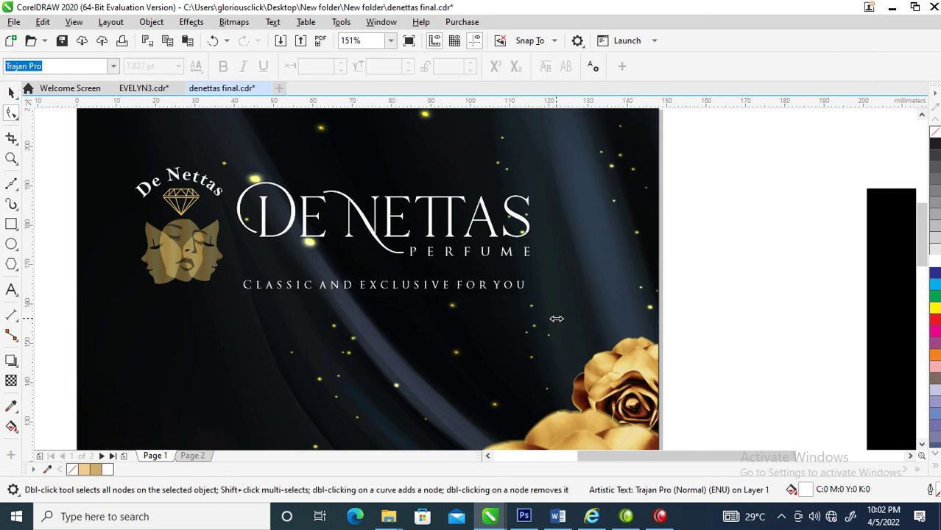
left_click_drag(556, 318, 561, 319)
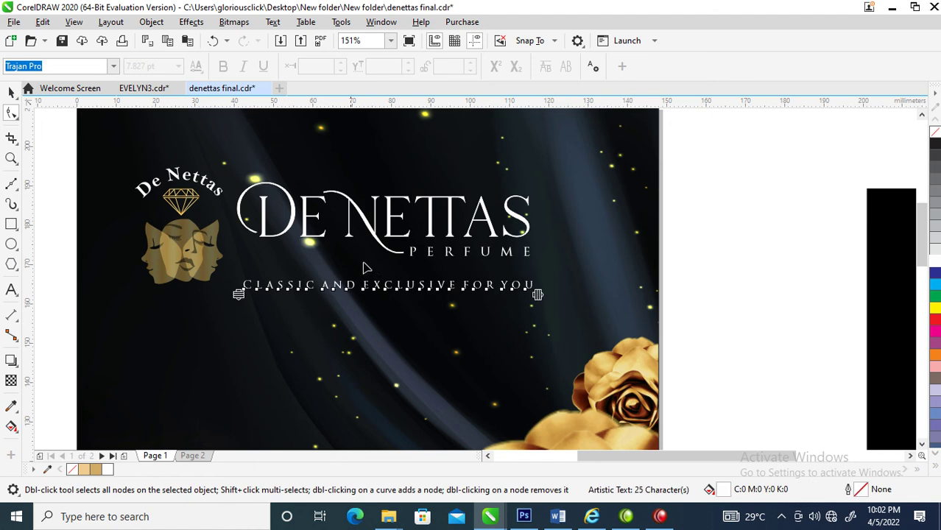
key("space")
Step: Select the heading, PERFUME and tagline together and adjust their position, undoing one move
left_click(528, 231, "shift")
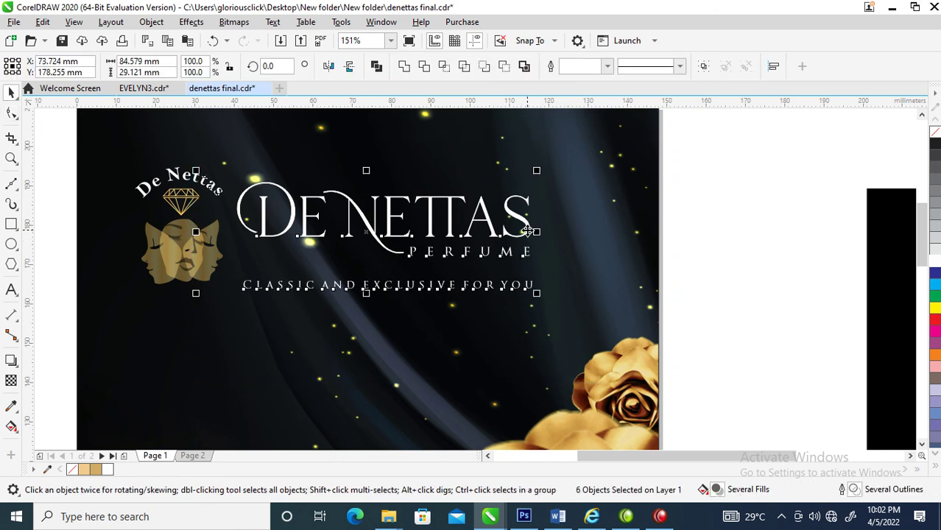
left_click_drag(529, 231, 564, 216)
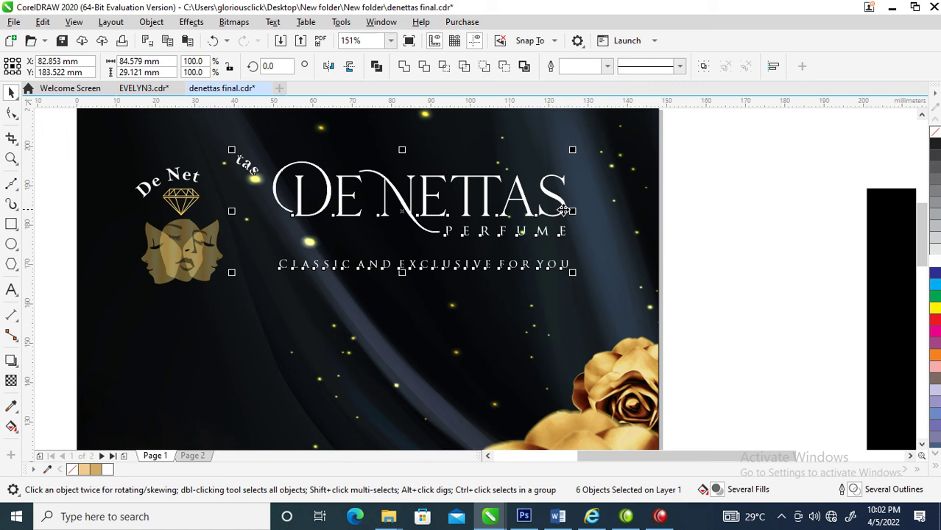
key("ctrl+z")
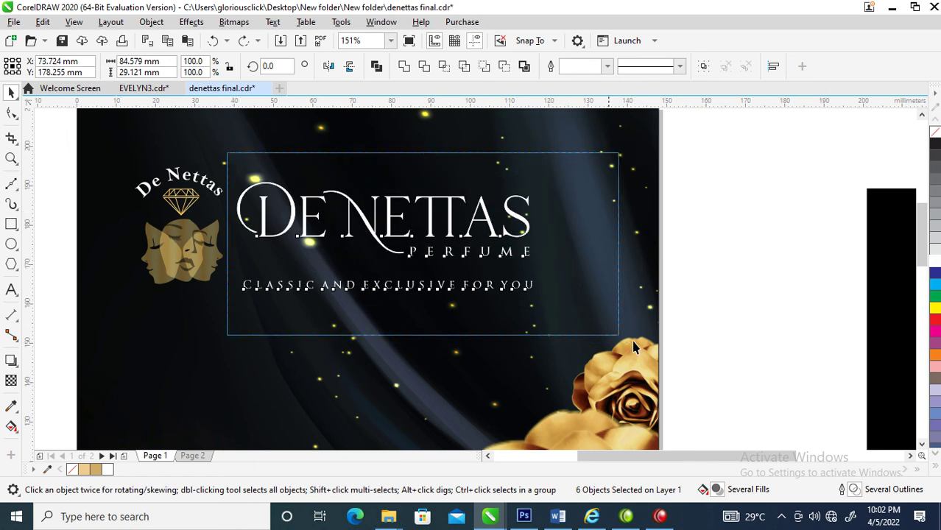
left_click_drag(226, 152, 620, 335)
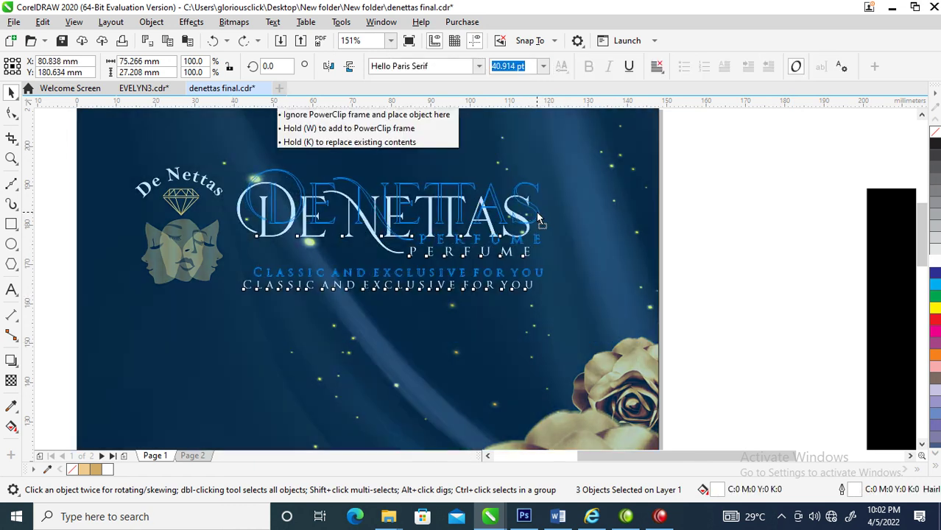
left_click_drag(529, 224, 537, 218)
scroll(530, 232, "down", 3)
Step: Group the small logo's pieces with Ctrl+G and nudge the group slightly left
key("z")
left_click_drag(369, 189, 595, 422)
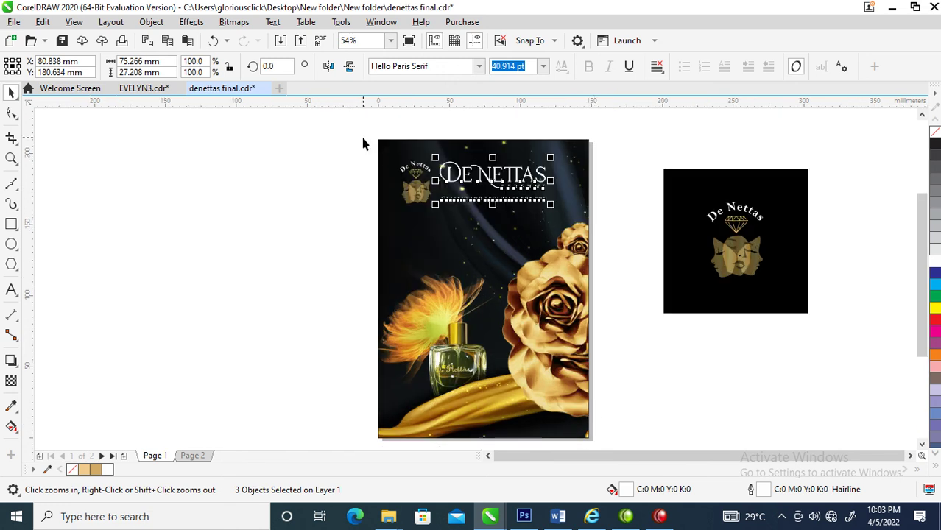
key("space")
left_click_drag(362, 144, 456, 243)
key("ctrl+g")
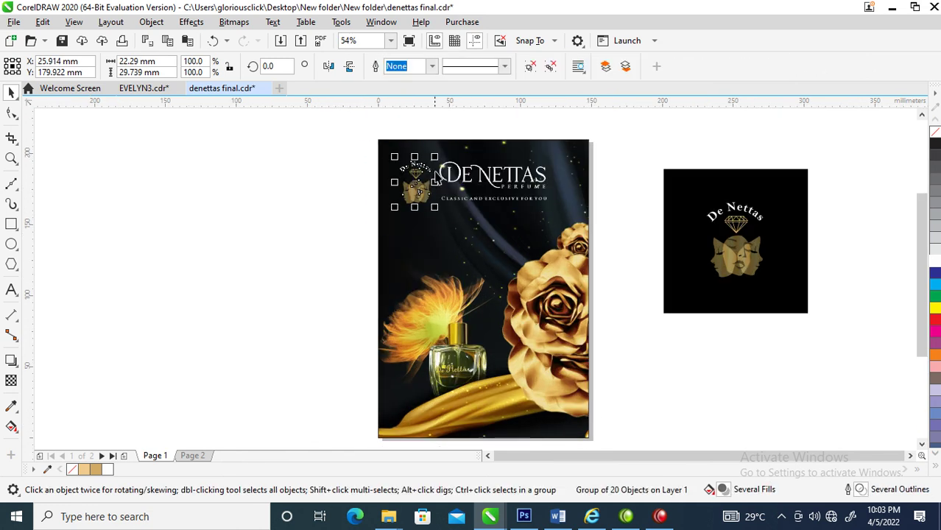
left_click_drag(417, 190, 416, 198)
key("z")
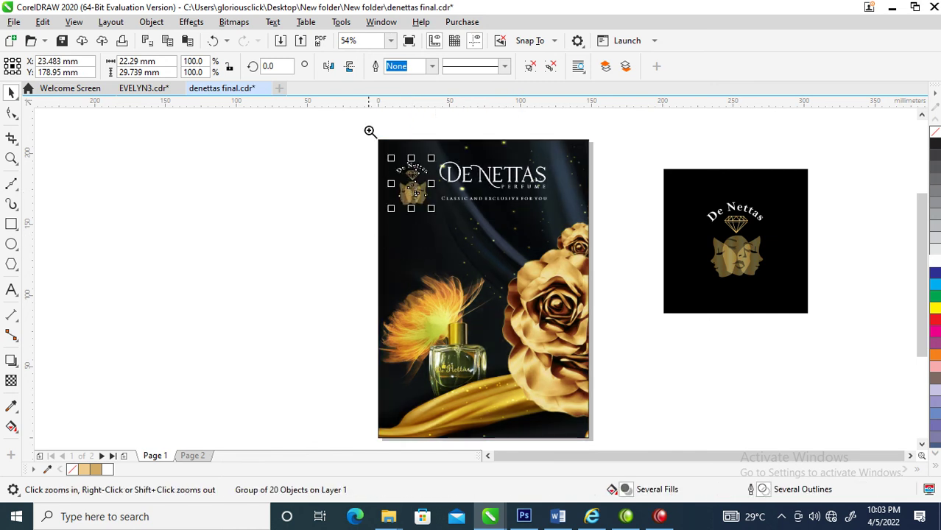
left_click_drag(369, 131, 601, 445)
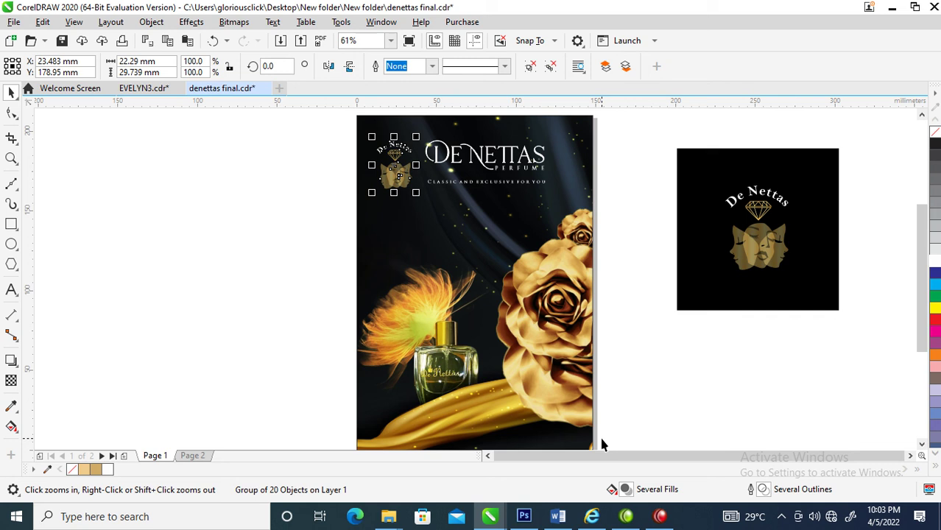